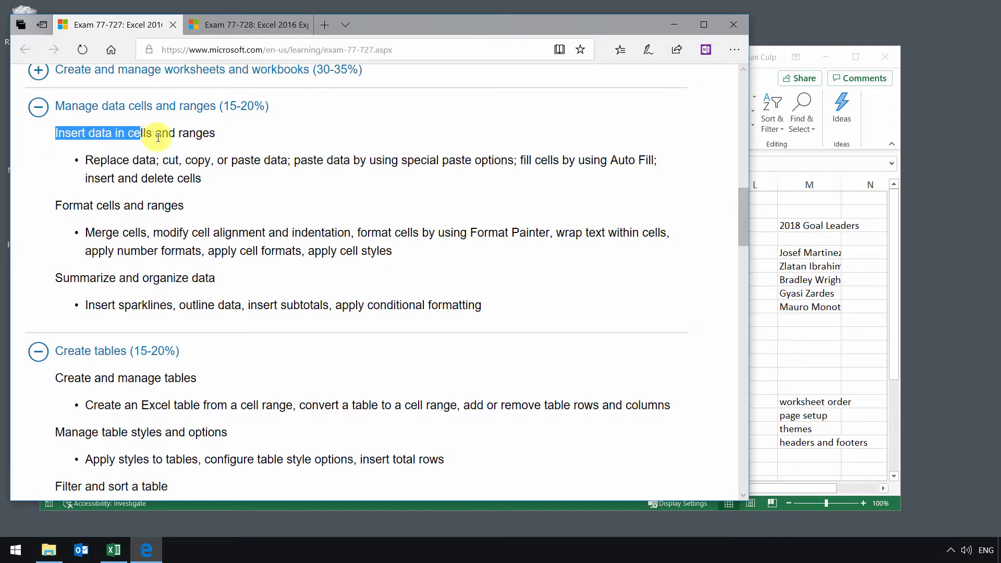
- Review the Exam 77-727 objective on inserting data in cells and ranges, highlighting the pasting options text
left_click(757, 82)
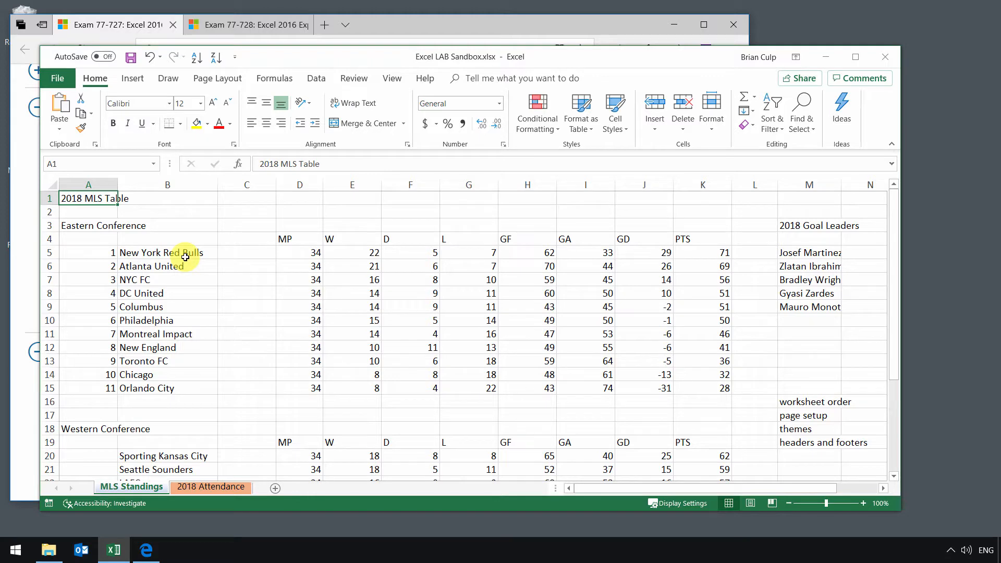
left_click(27, 243)
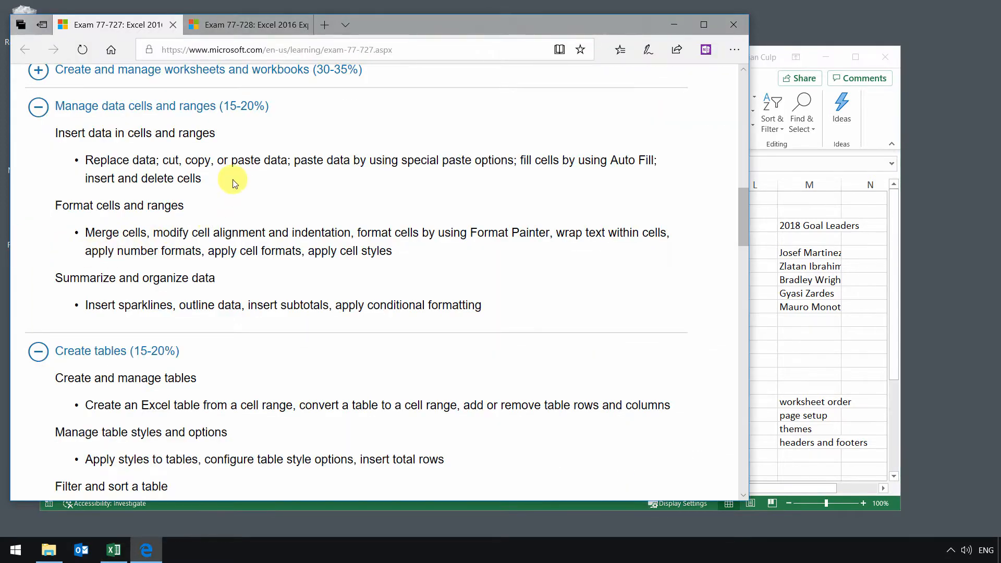
left_click_drag(301, 167, 517, 168)
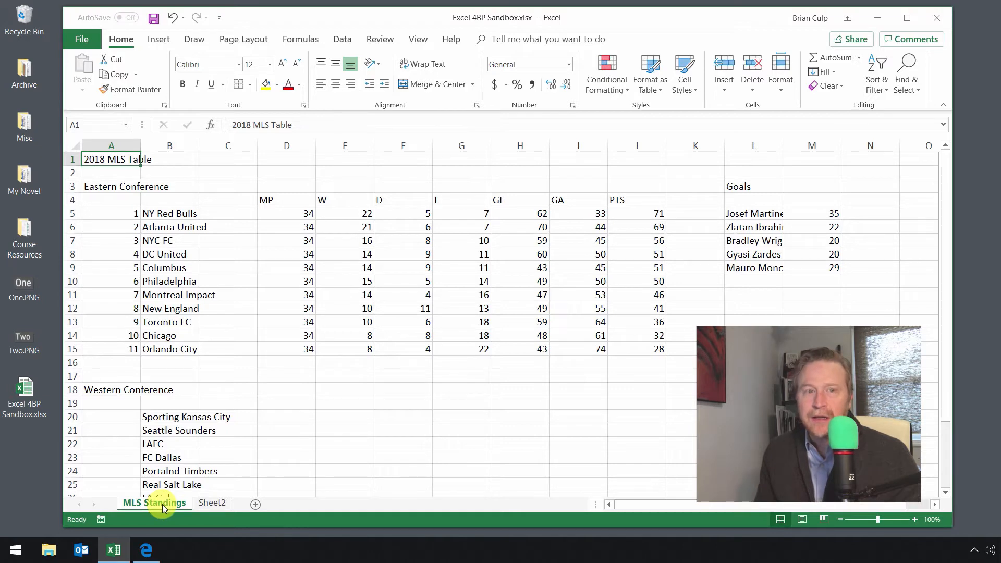
- Enter the heading MP in cell D18 on the Western Conference row and move on to cell E18
left_click(289, 392)
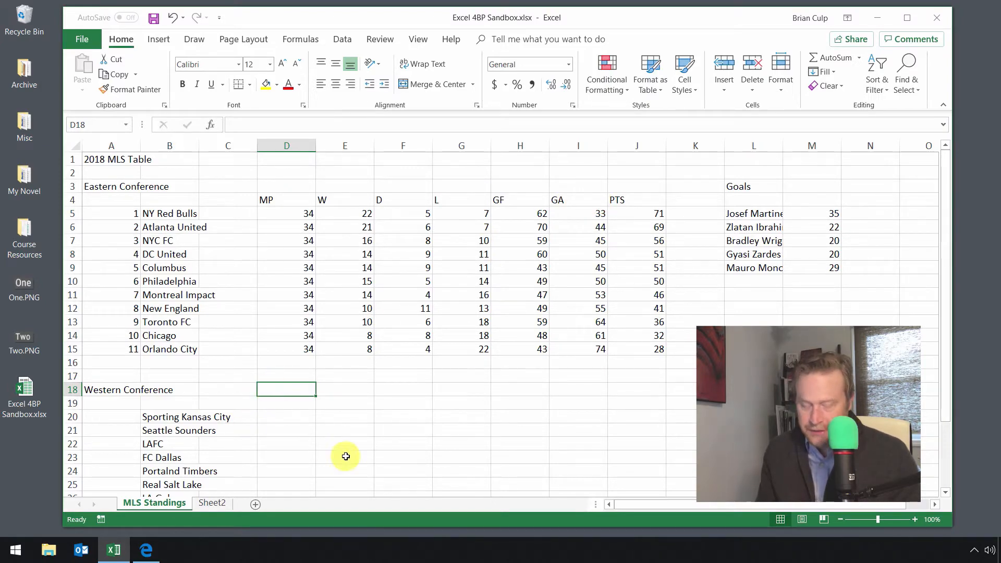
type("MP")
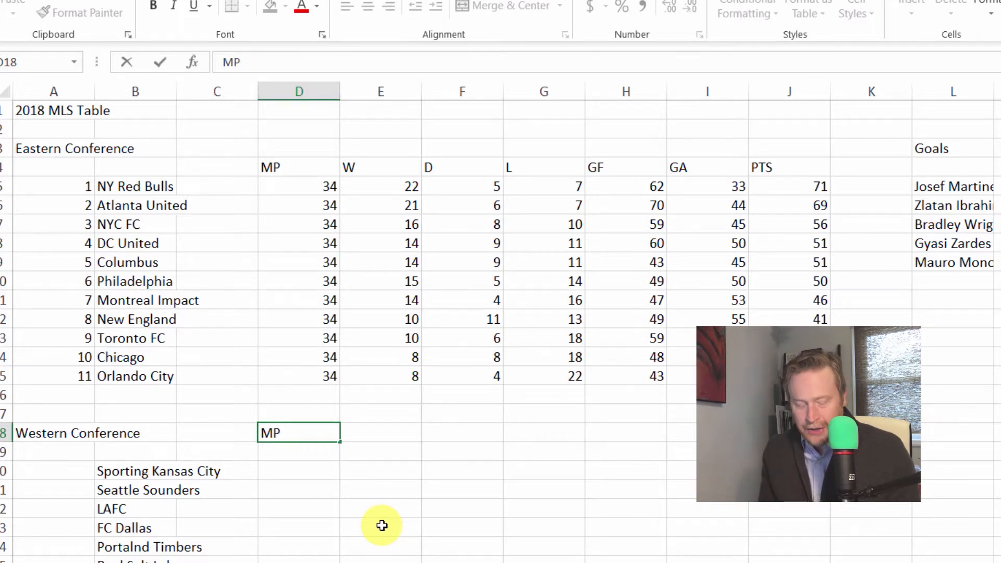
key("Return")
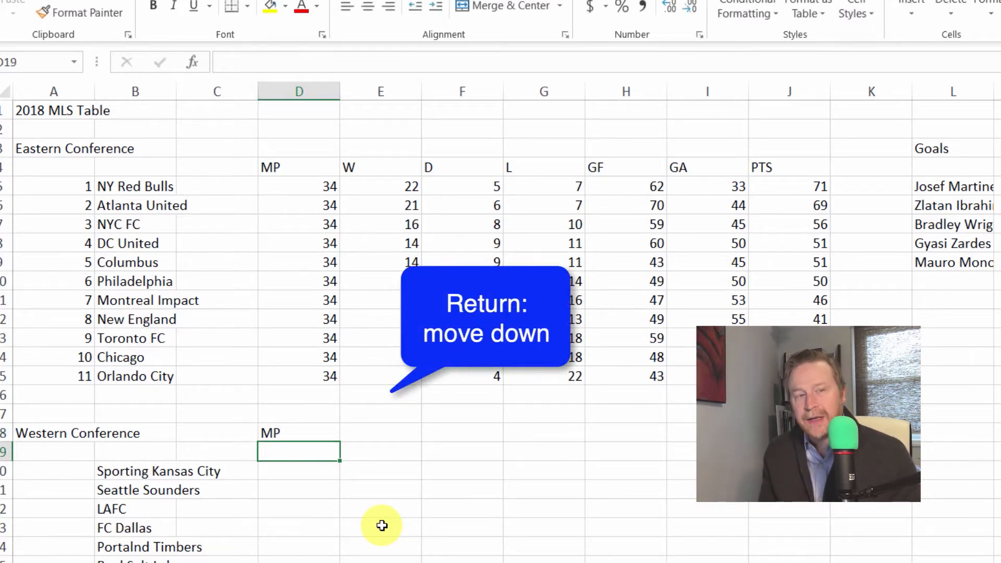
key("Up")
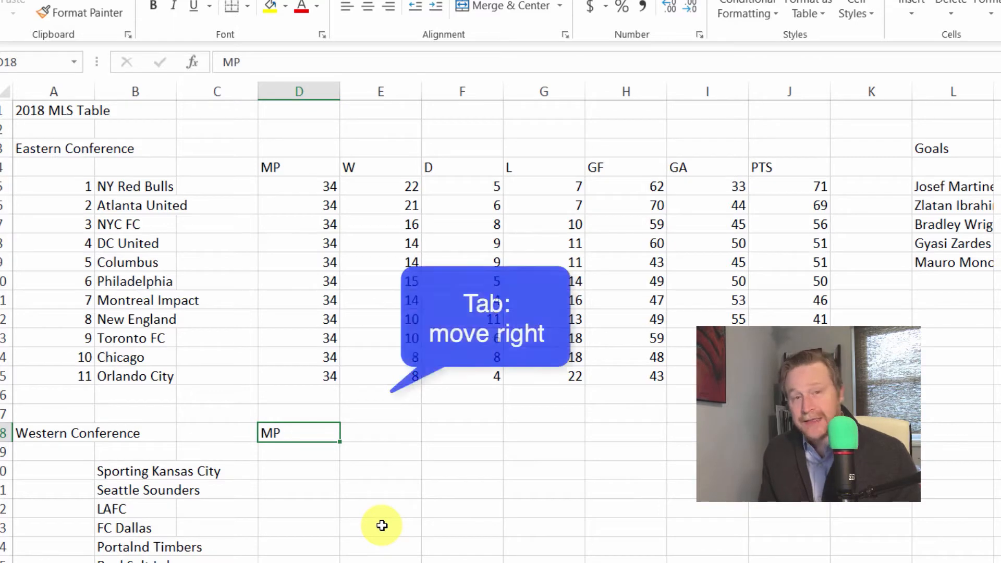
key("Tab")
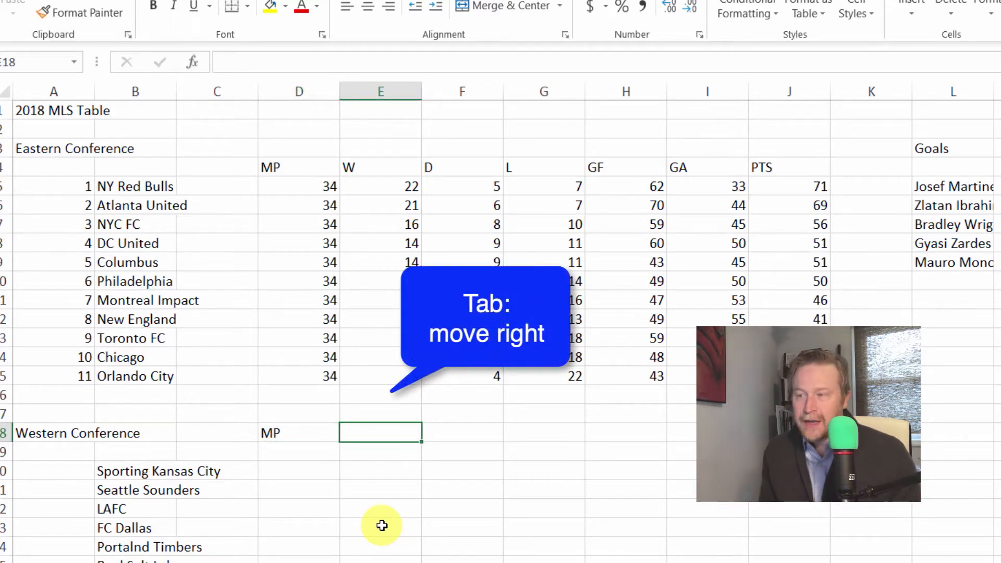
key("Left")
key("Left")
key("Right")
key("Up")
key("Left")
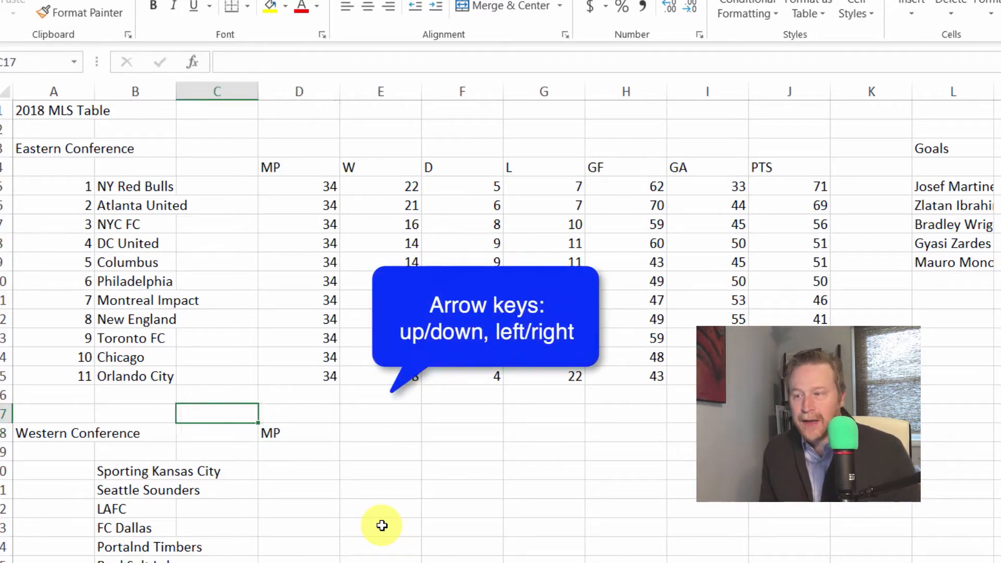
key("Down")
key("Right")
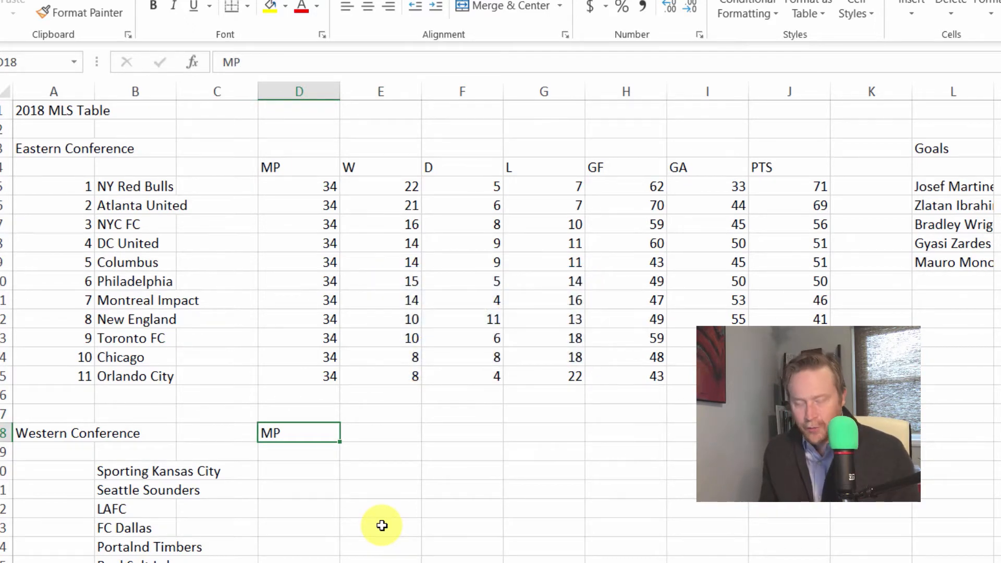
- Enter the Western Conference column headings W in cell E18 and D in cell F18
key("Right")
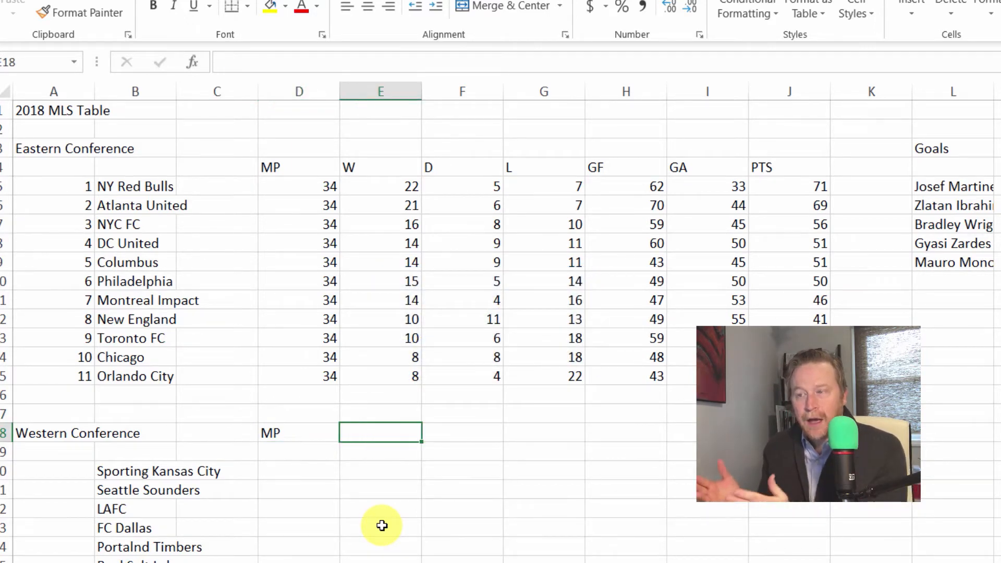
type("W")
key("Right")
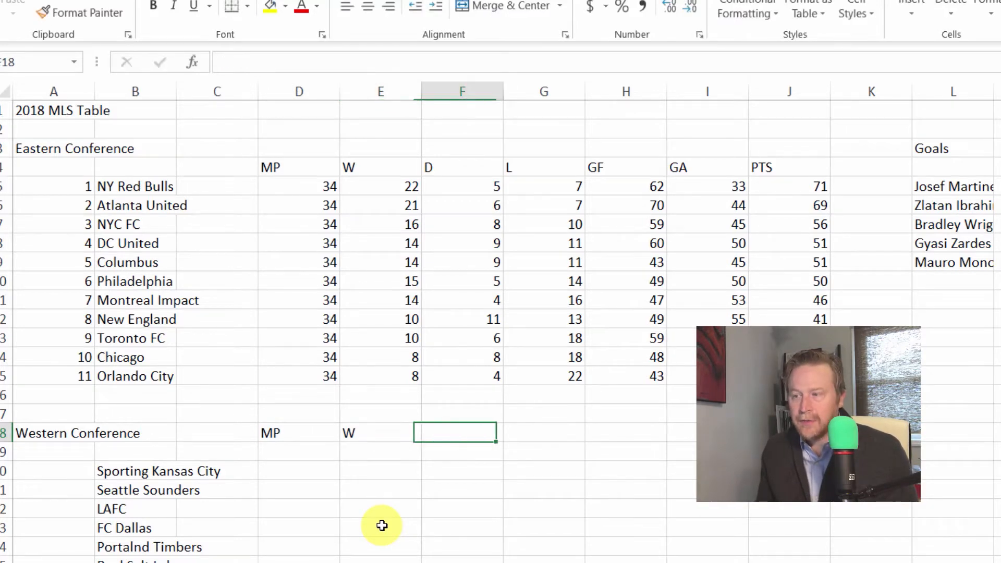
type("D")
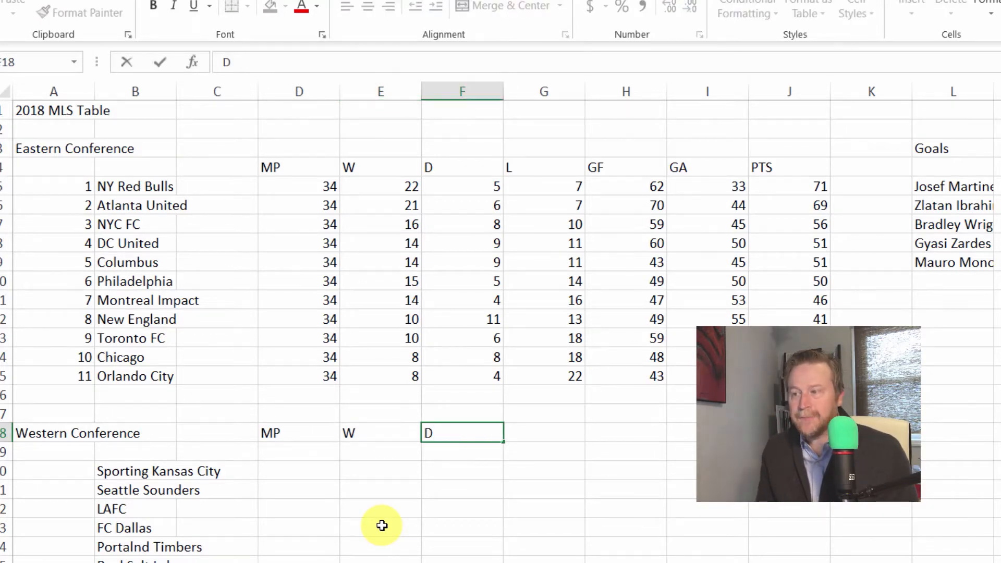
key("Right")
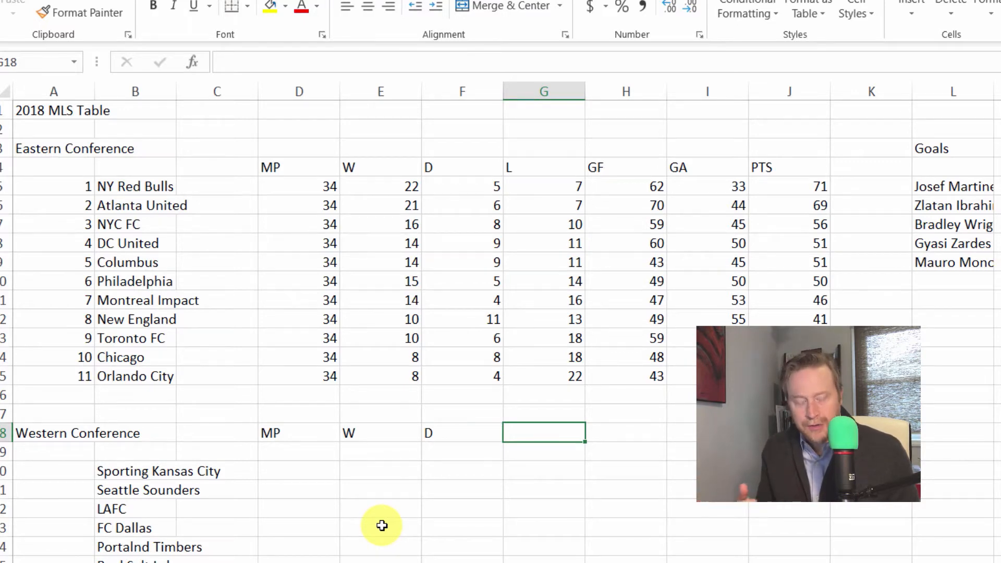
- Go back along row 18 to cell D18 and replace its heading with Matches
key("shift+Tab")
key("shift+Tab")
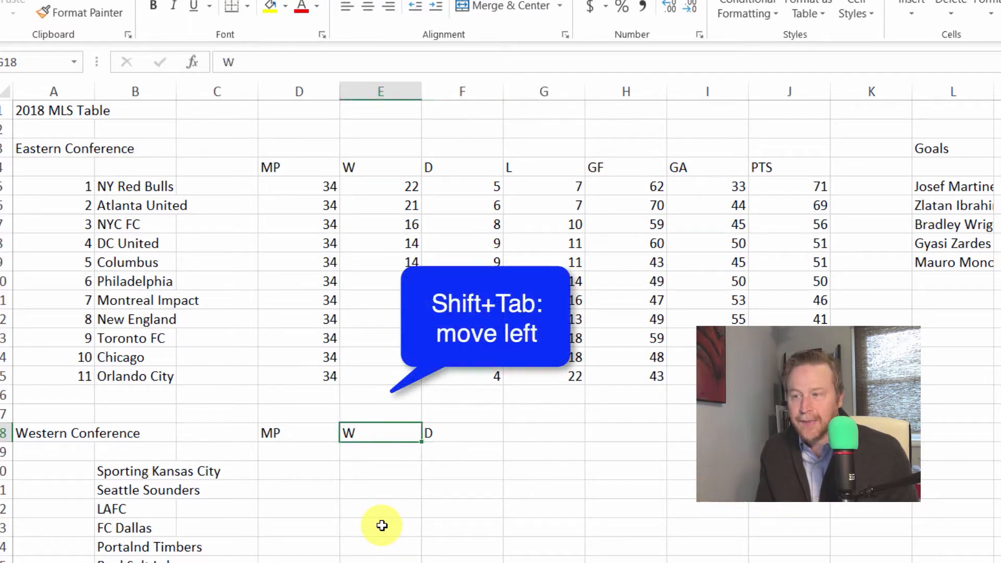
key("shift+Tab")
key("shift+Tab")
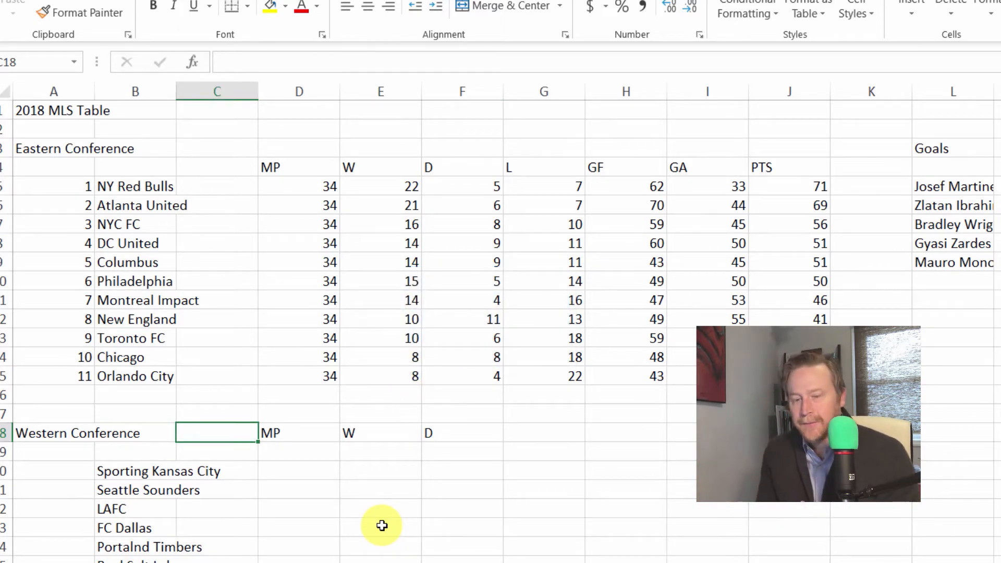
key("Tab")
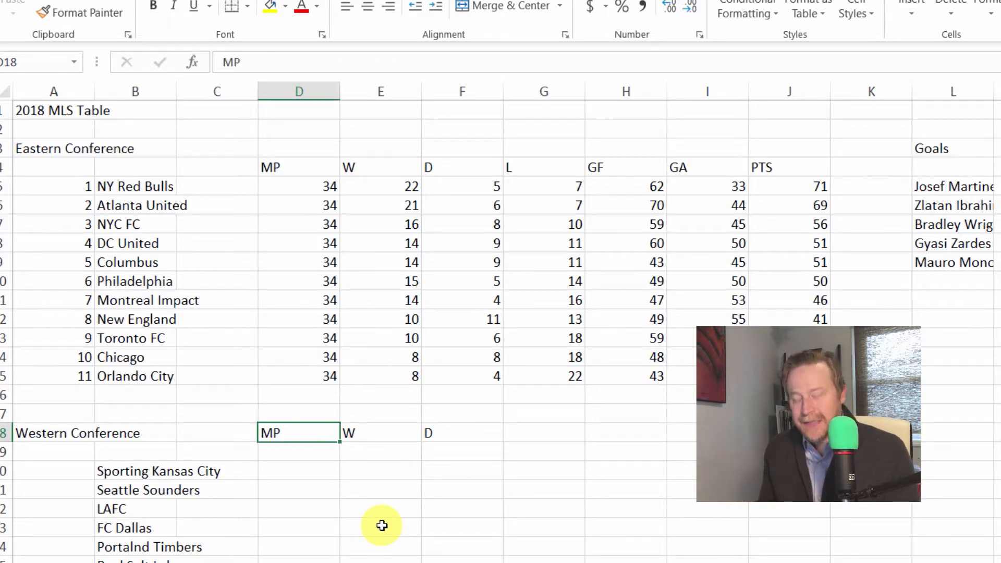
key("shift+Tab")
key("Tab")
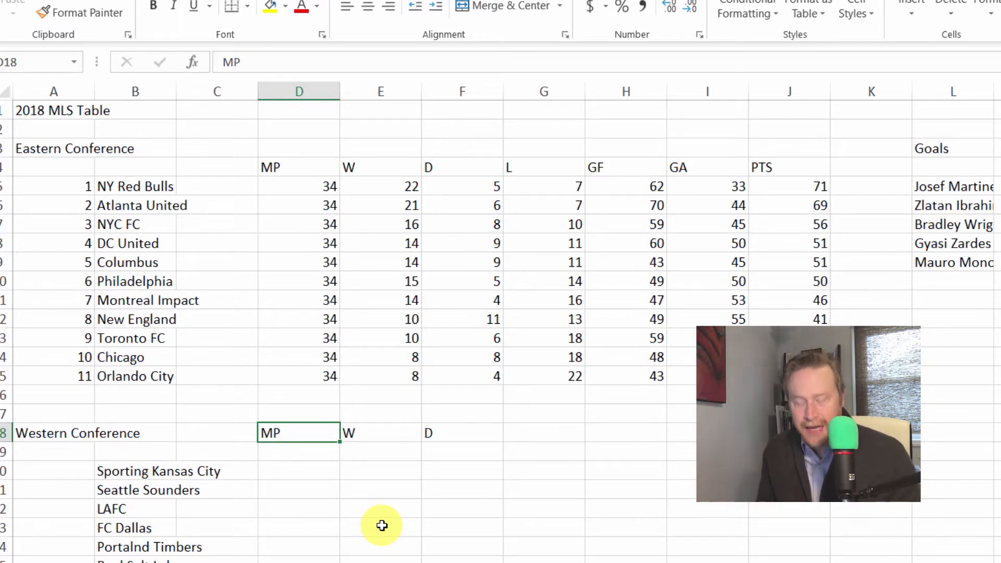
type("Matches")
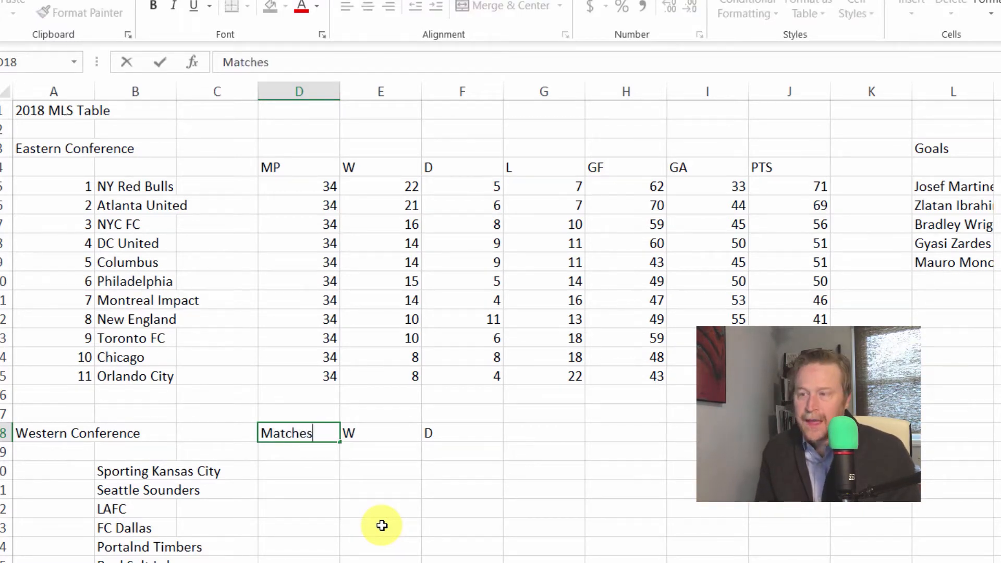
key("Return")
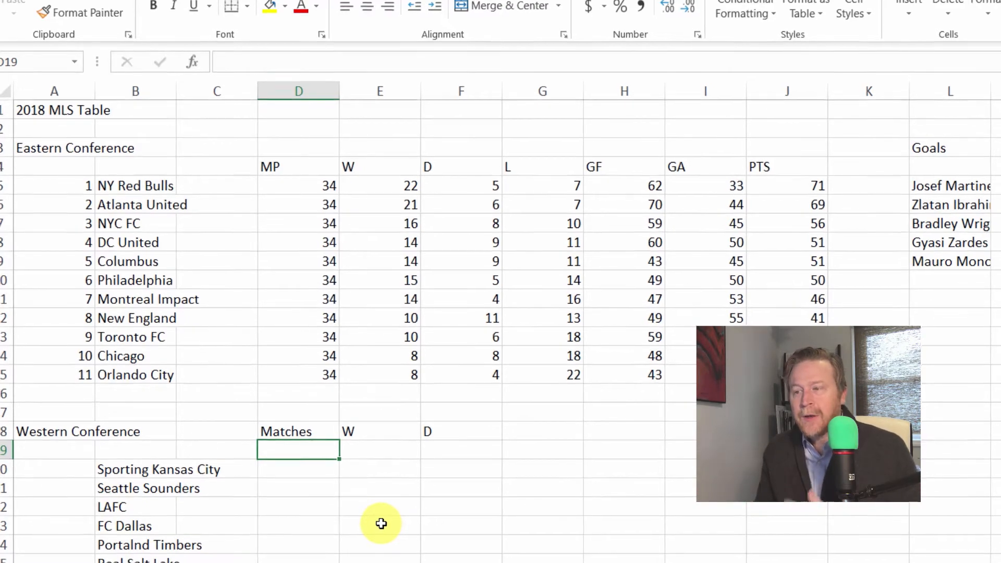
- Correct the misspelled team name in cell B24 to Portland Timbers by editing only the first word
left_click(160, 545)
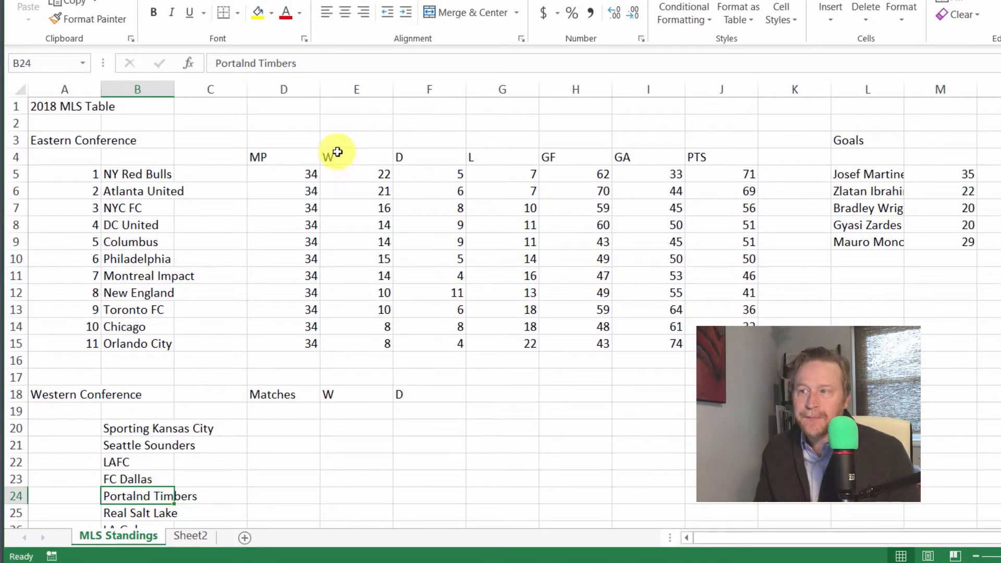
left_click(257, 62)
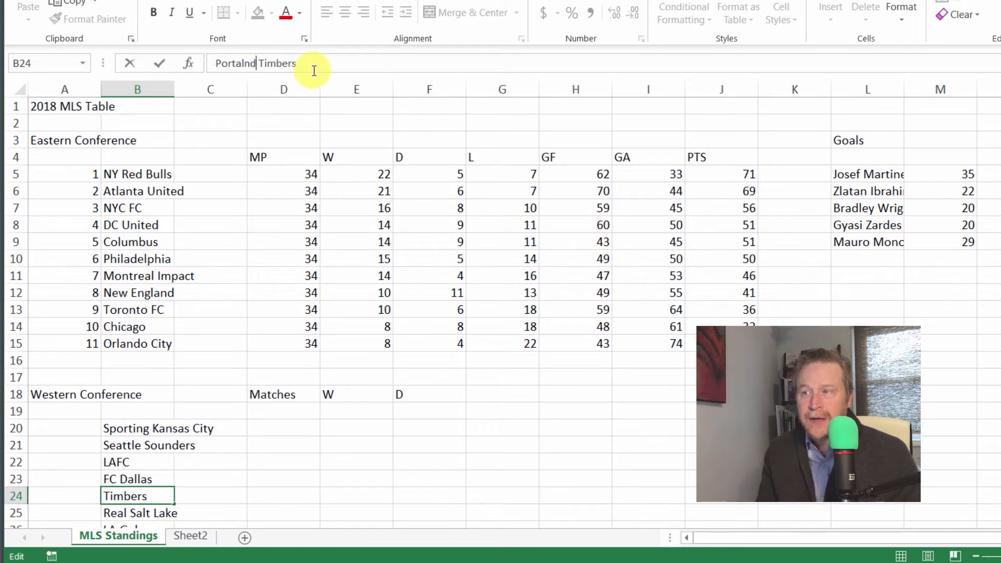
key("BackSpace")
key("BackSpace")
key("BackSpace")
key("BackSpace")
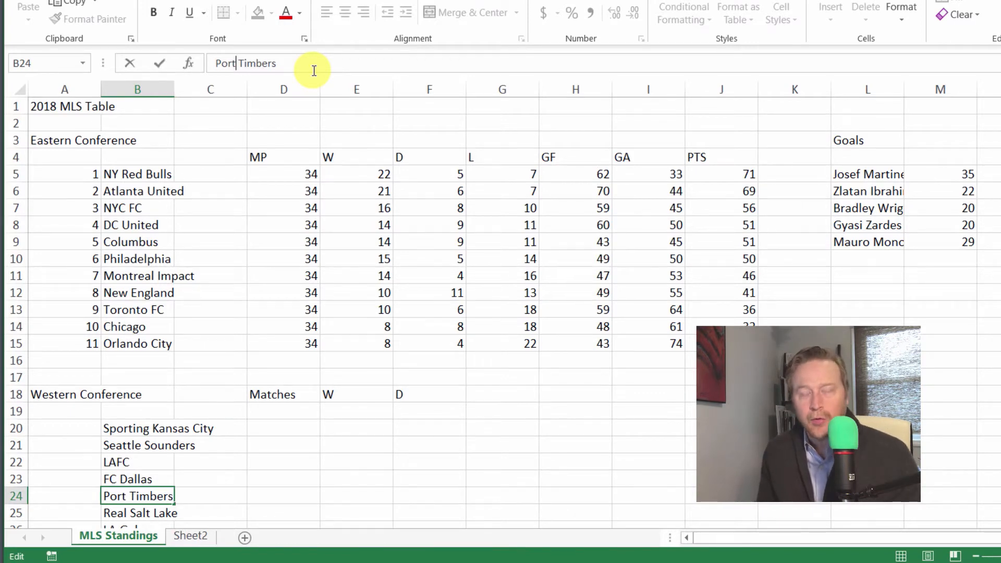
type("land")
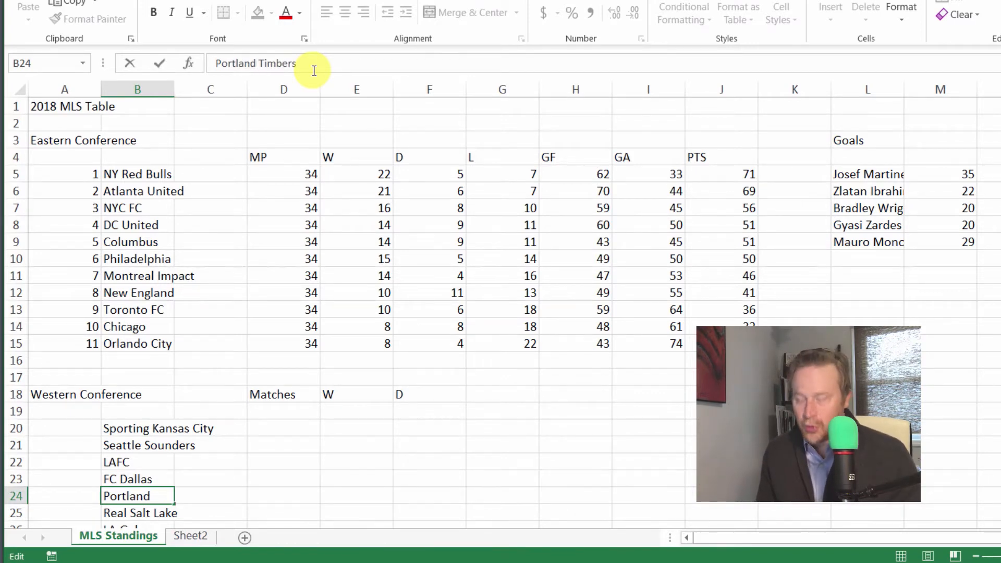
key("Return")
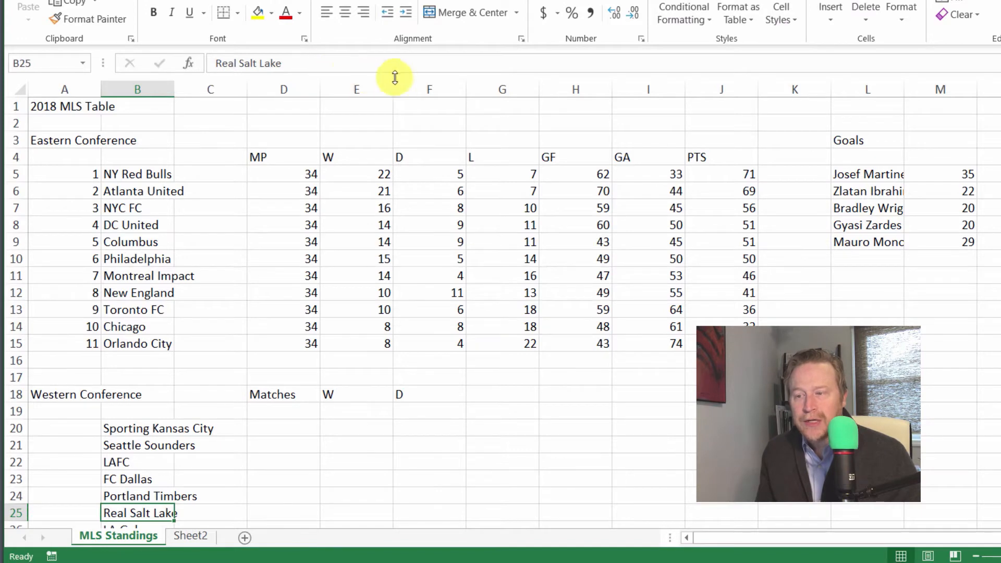
- Edit Sporting Kansas City directly inside cell B20, deleting and retyping the final g of Sporting
double_click(130, 431)
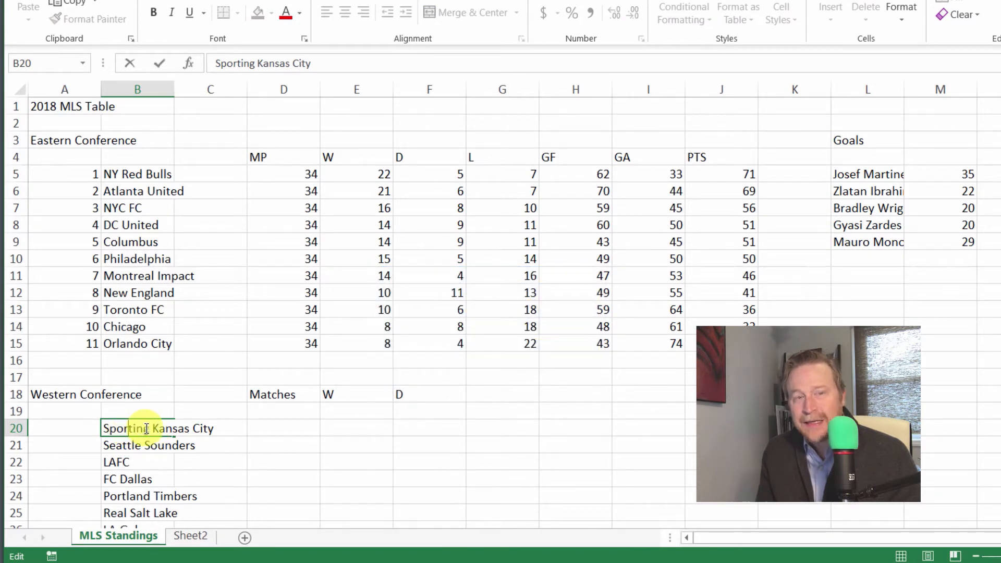
key("Right")
key("Right")
key("Left")
key("Left")
key("Left")
key("Right")
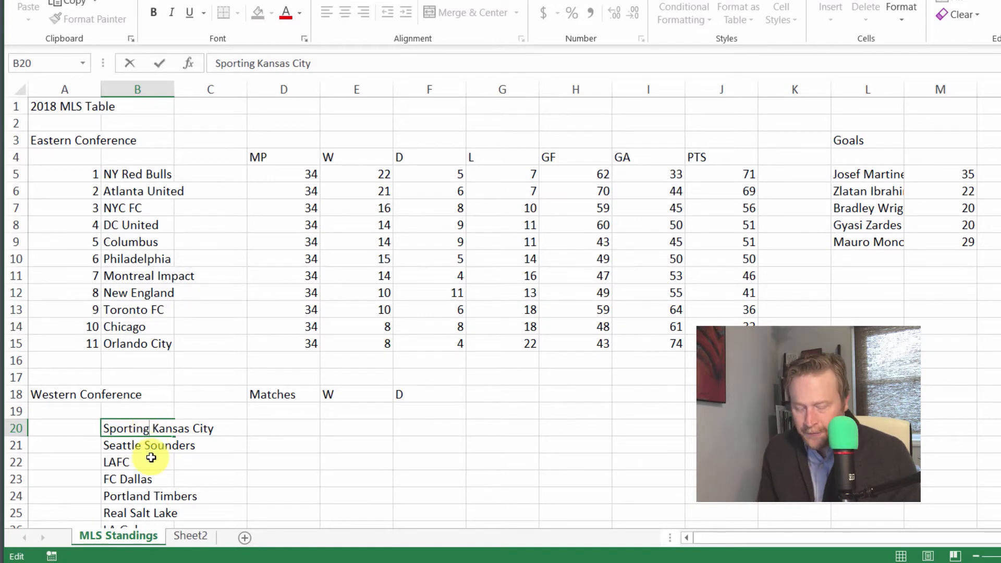
key("BackSpace")
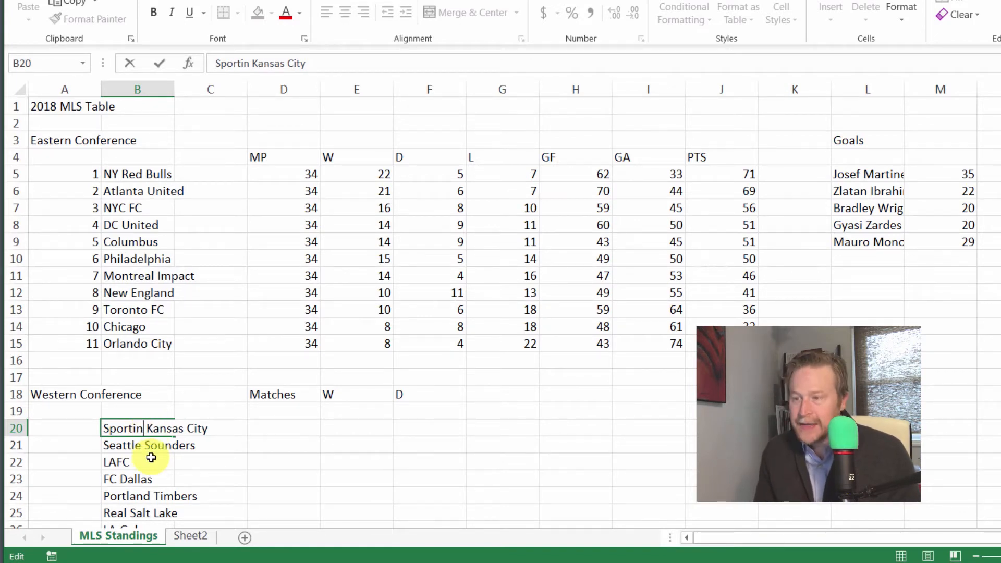
type("g")
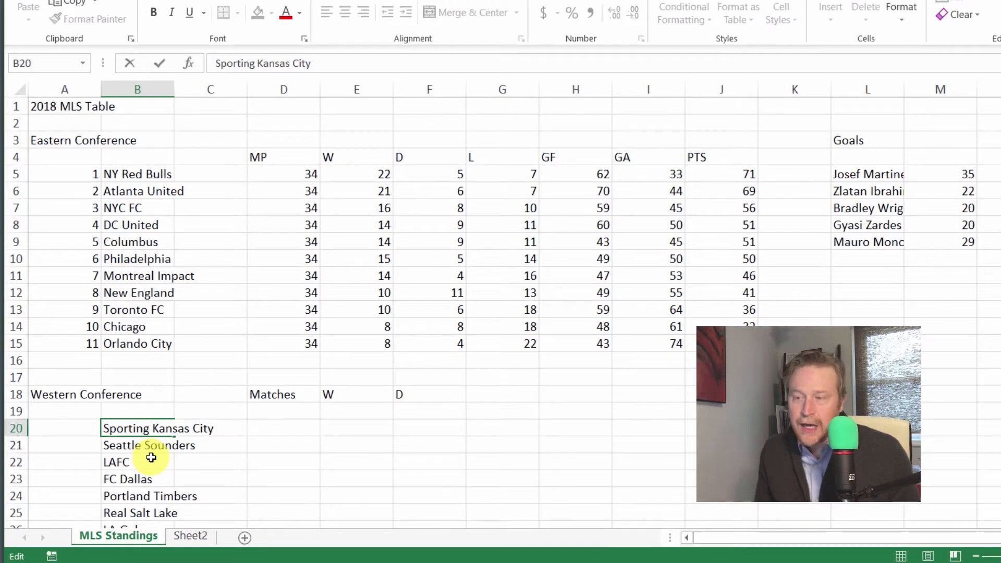
key("Tab")
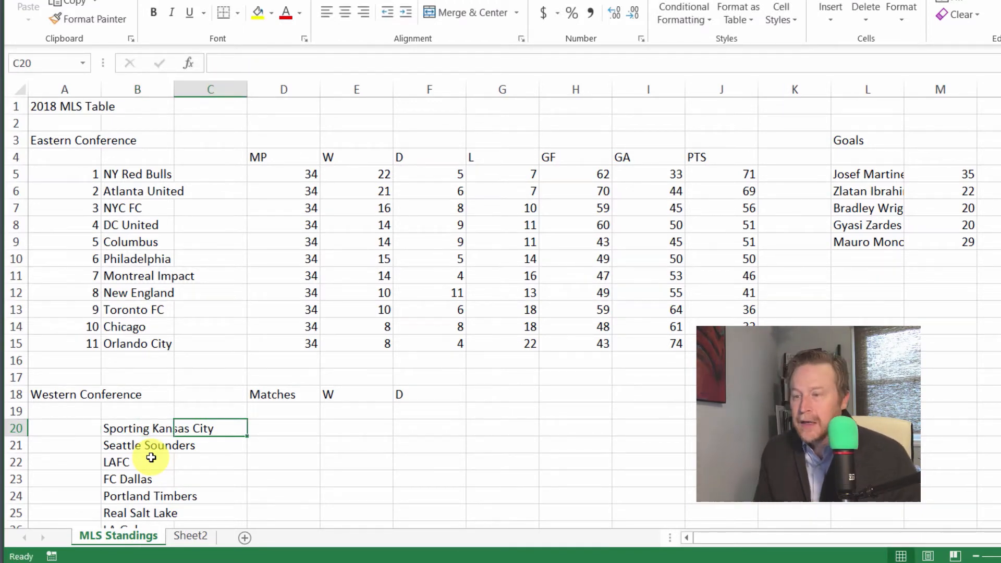
- Enter 34 as the Matches value for Sporting Kansas City in cell D20
key("Tab")
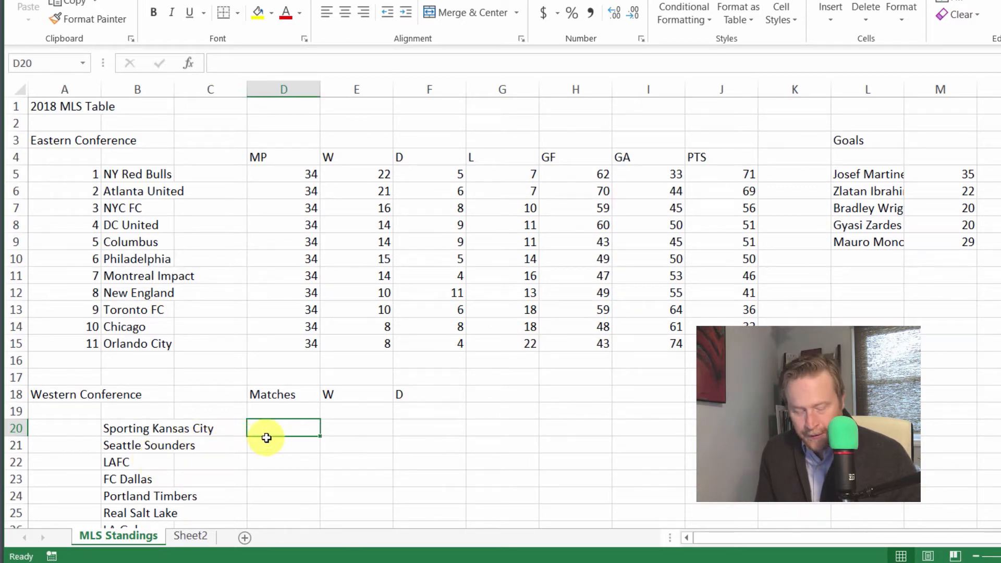
type("34")
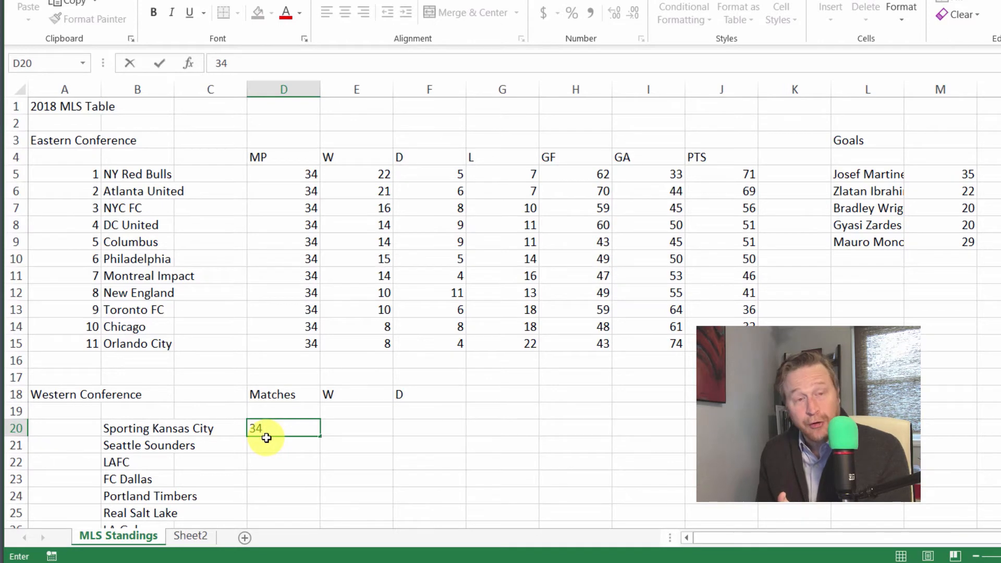
key("Return")
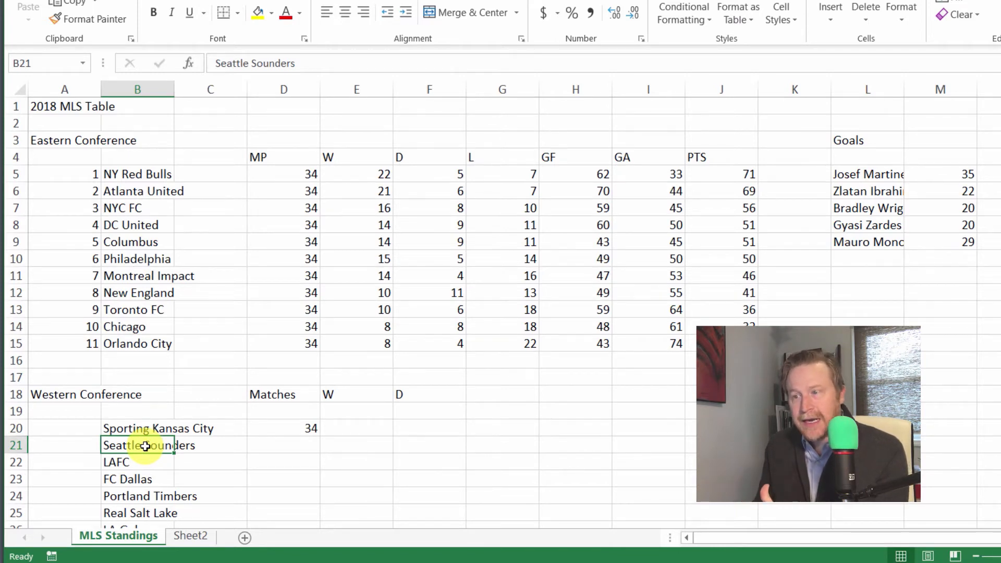
left_click(272, 441)
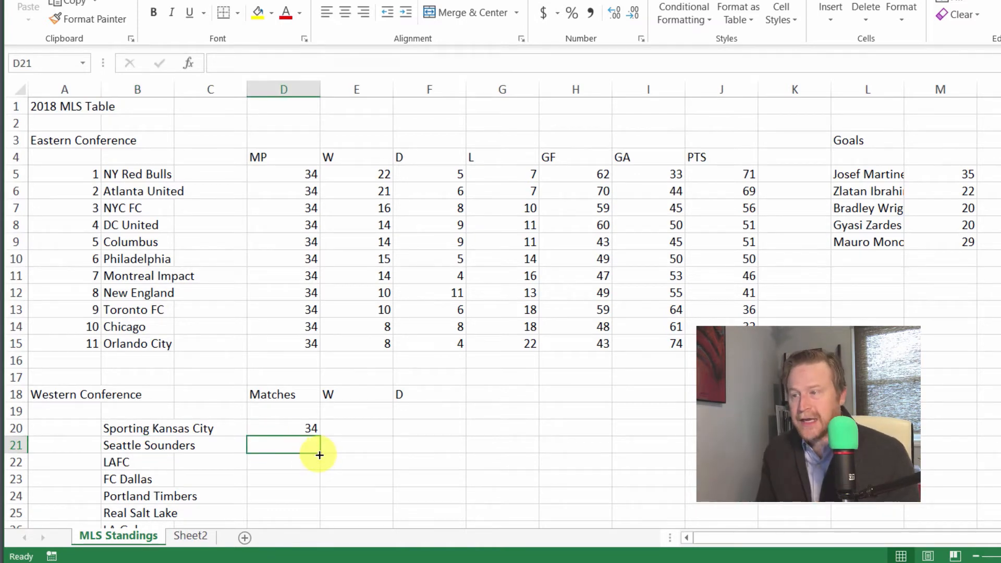
left_click(140, 445)
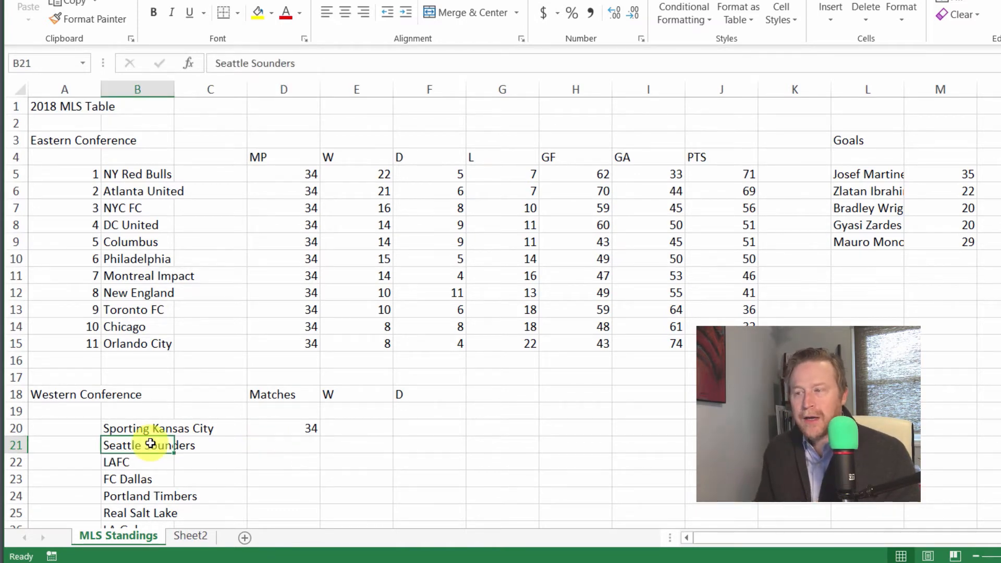
left_click(262, 432)
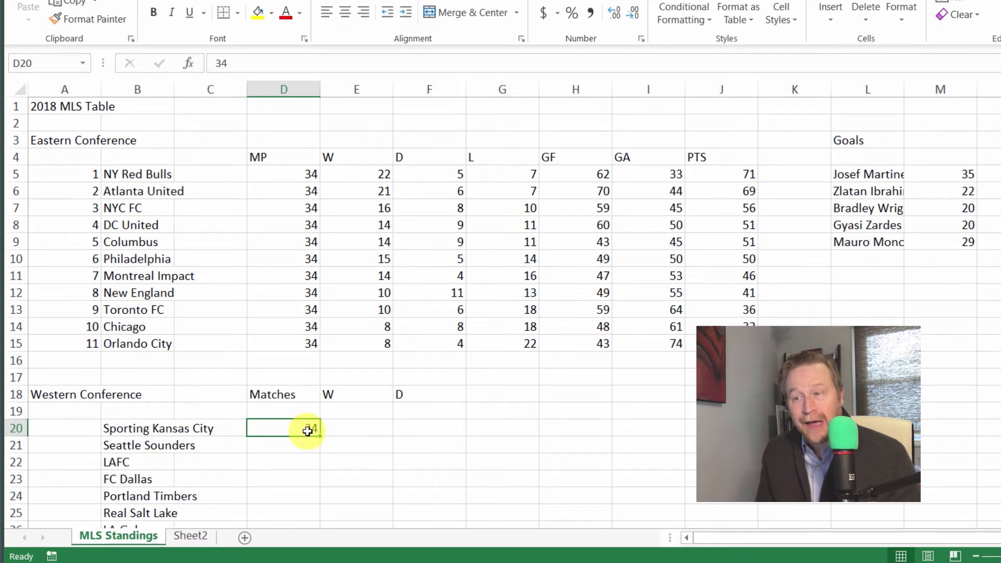
left_click(142, 464)
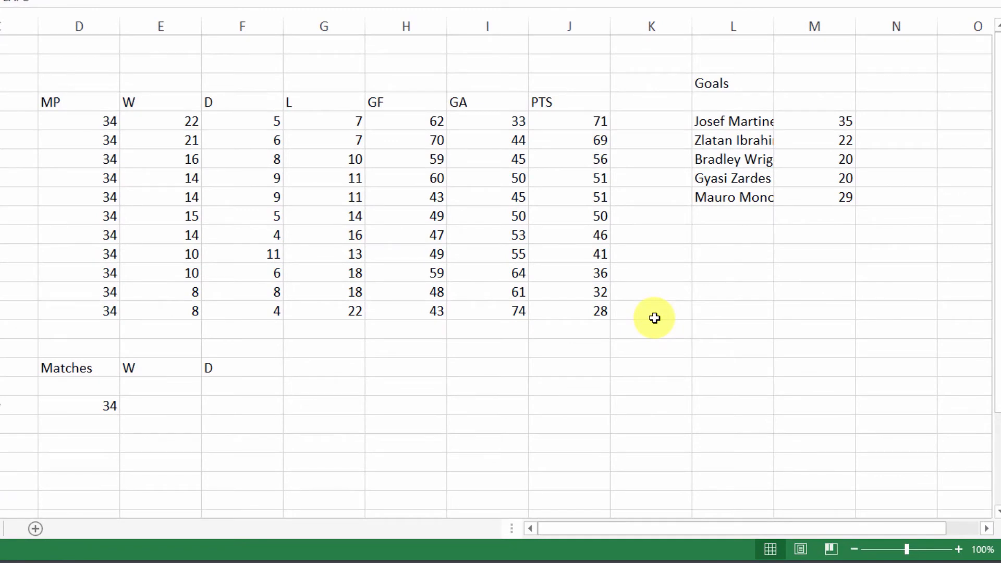
- Build a number series from 1 to 6 in L17:L22 by filling down from the starting values 1 and 2, and clear it
left_click(712, 370)
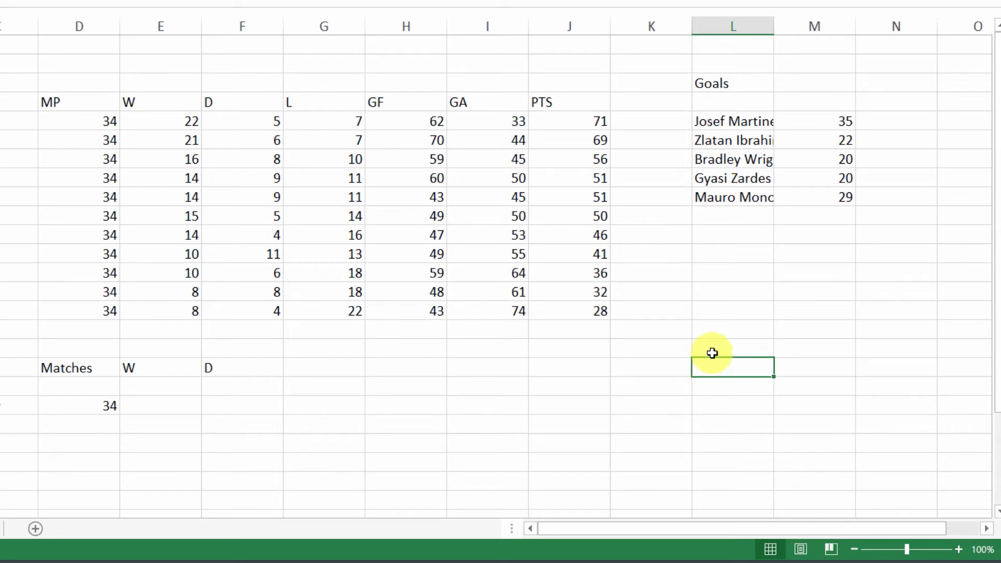
left_click(723, 354)
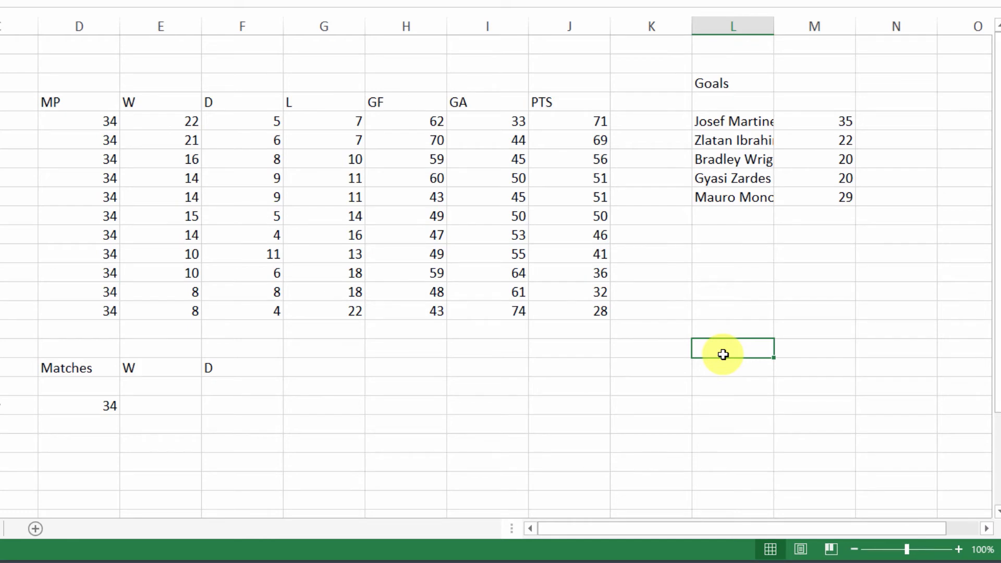
type("1")
key("Return")
type("2")
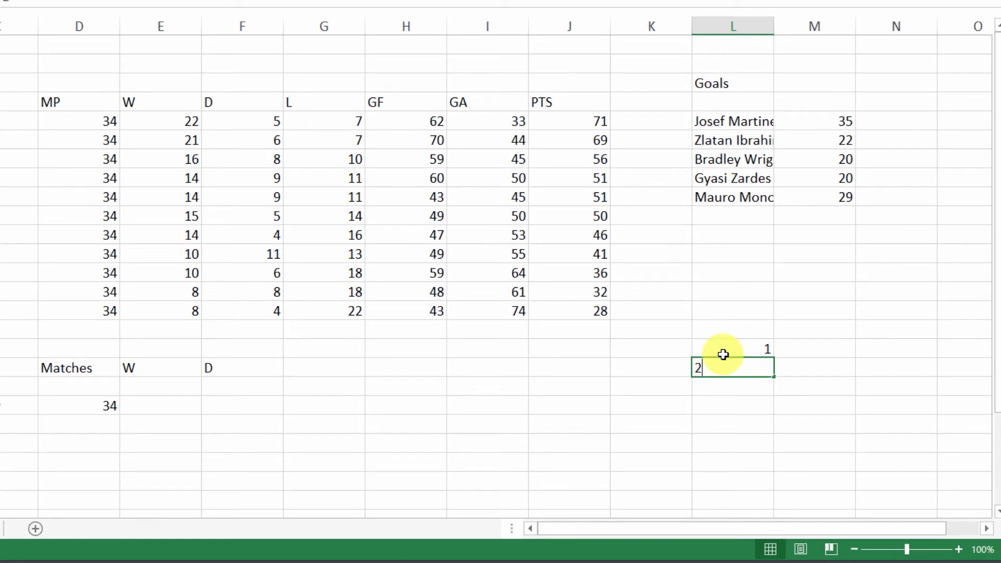
key("Return")
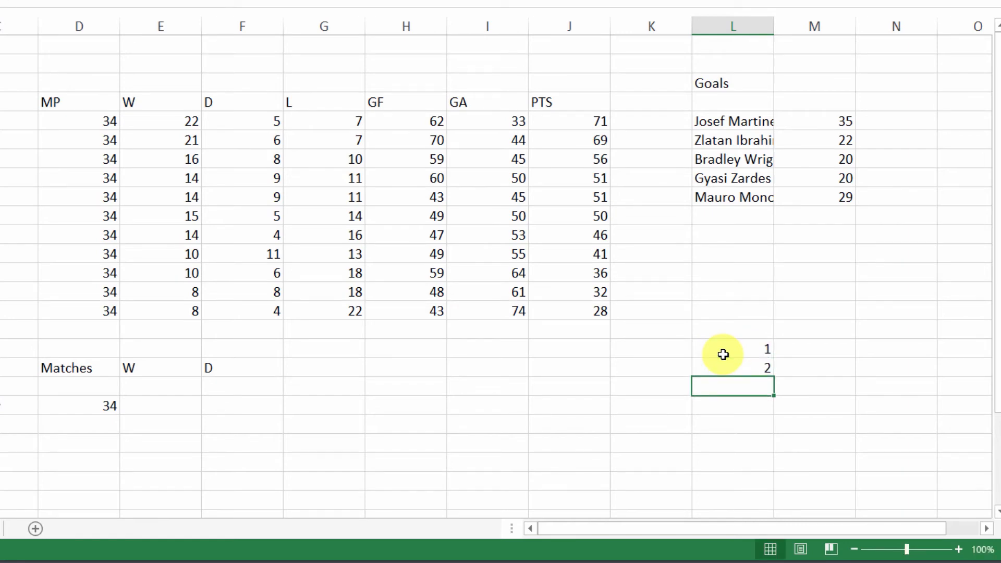
left_click_drag(723, 351, 725, 365)
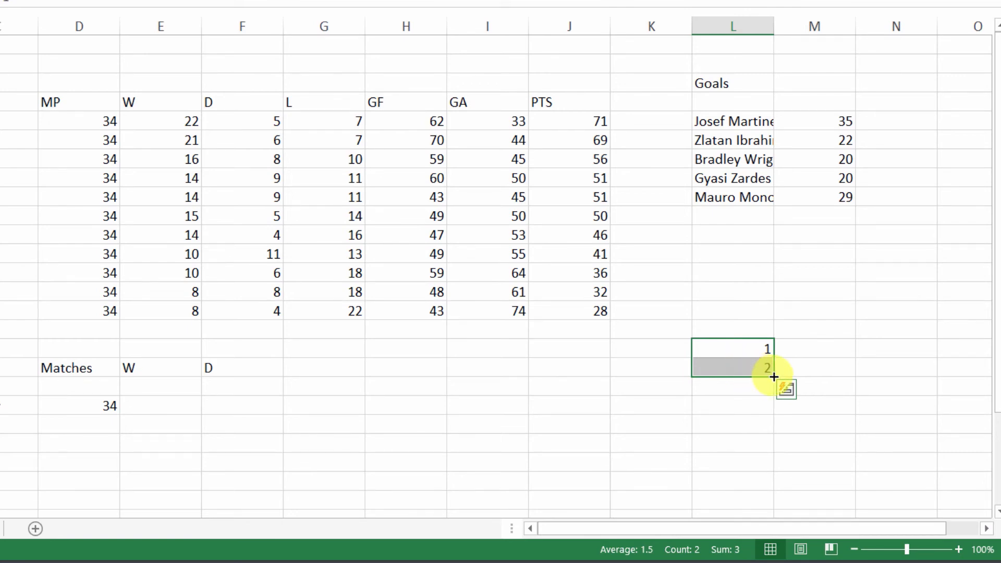
left_click_drag(774, 376, 767, 450)
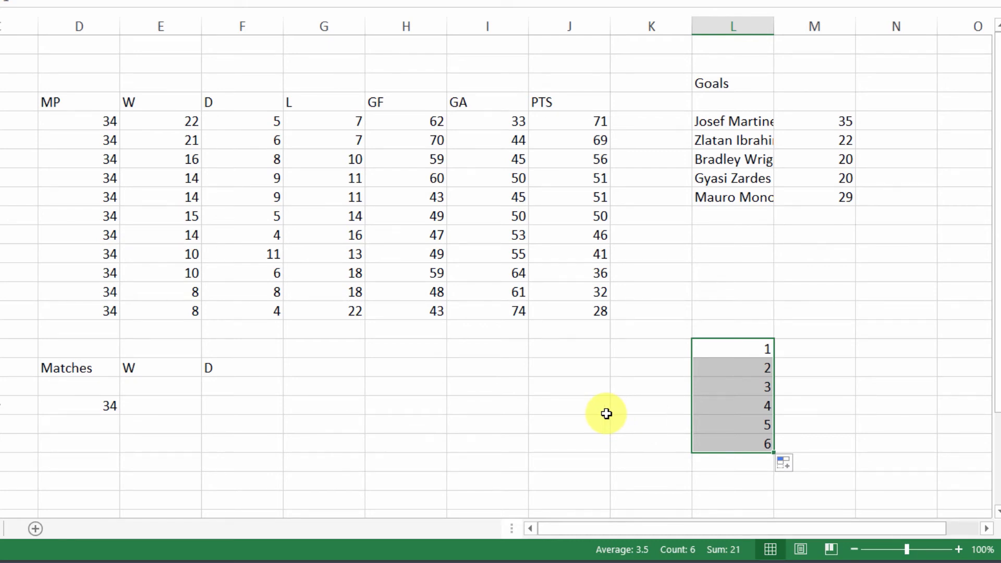
key("Delete")
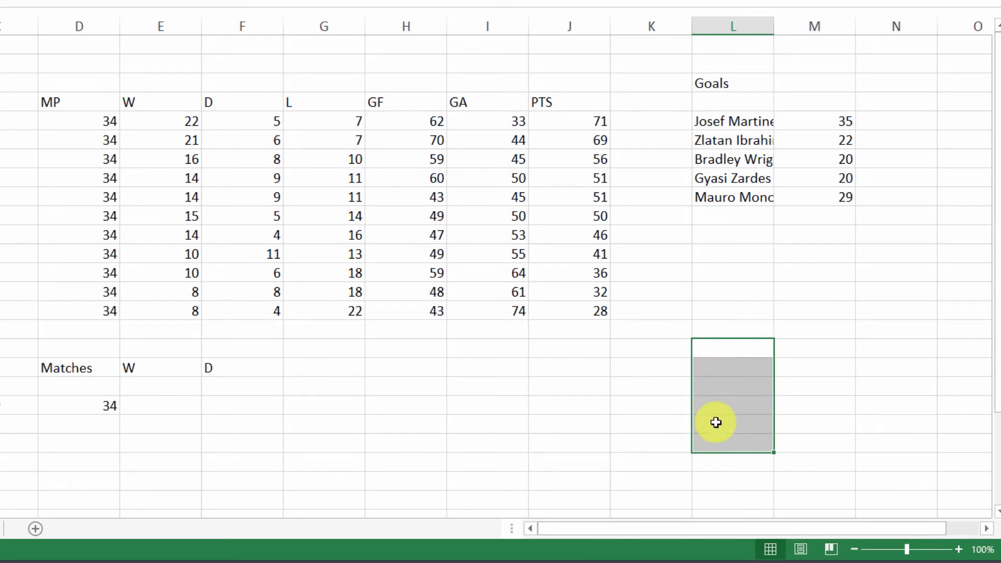
- Enter 10 in L17 and fill it alone down to L20, and undo both the fill and the entry
left_click(717, 348)
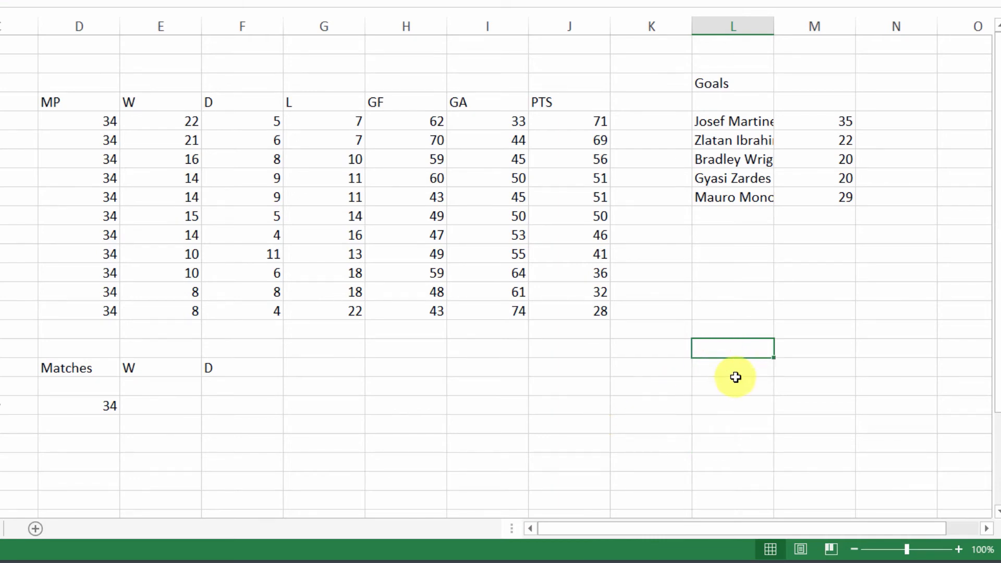
type("10")
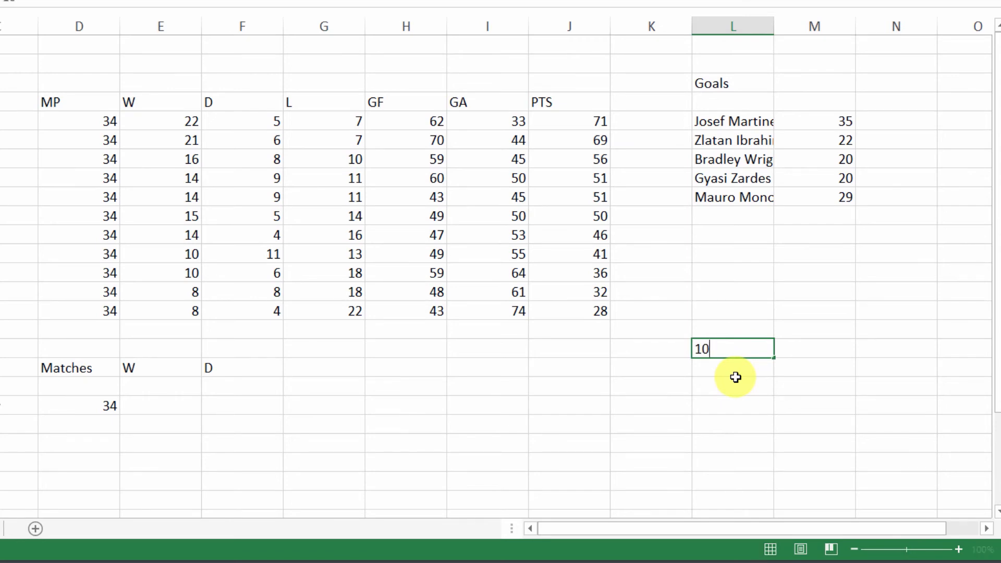
key("Return")
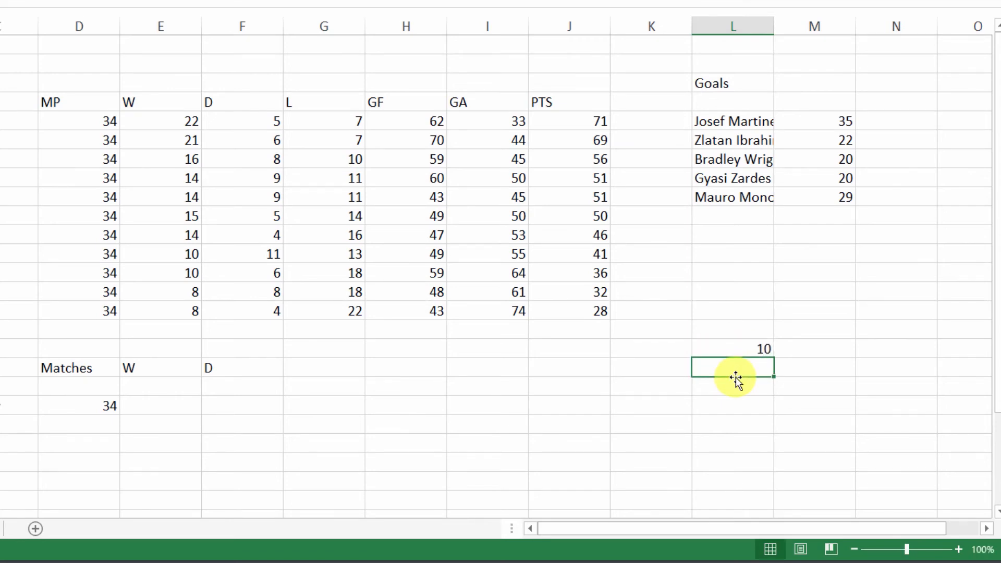
left_click(730, 353)
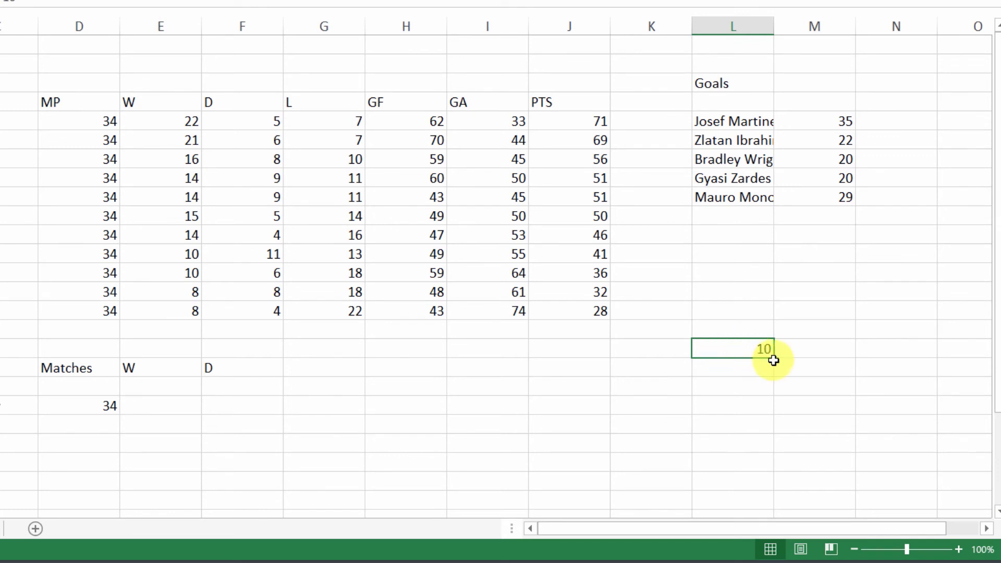
left_click_drag(773, 358, 771, 410)
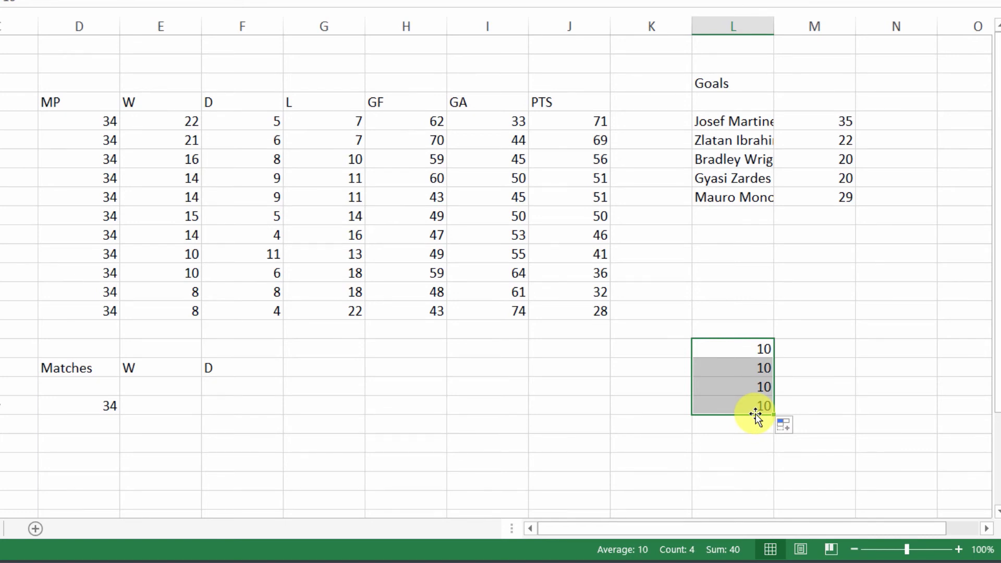
key("ctrl+z")
key("ctrl+z")
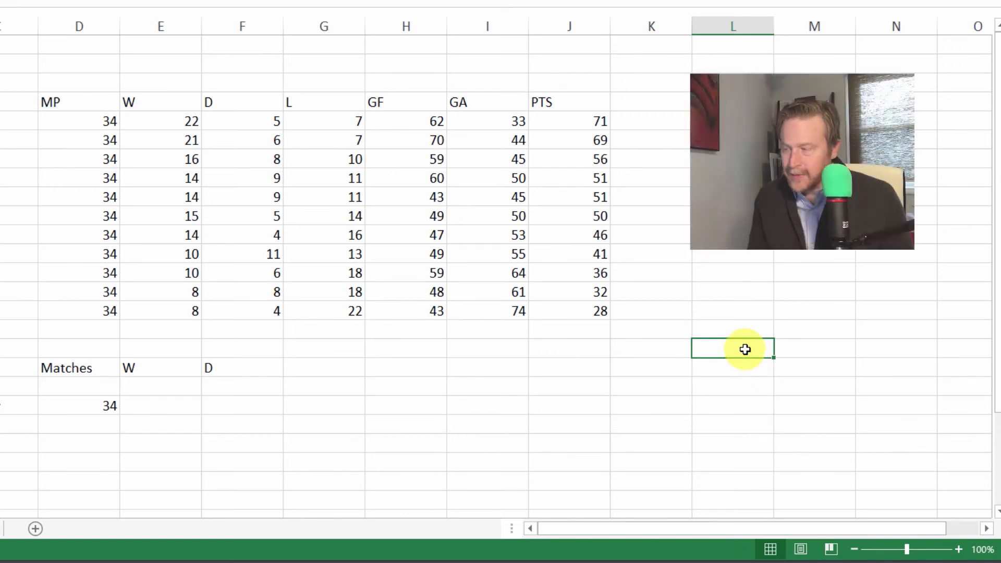
- Build a series in steps of ten from 10 to 60 in L17:L22, using 10 and 20 as starting values, and clear it
type("10")
key("Return")
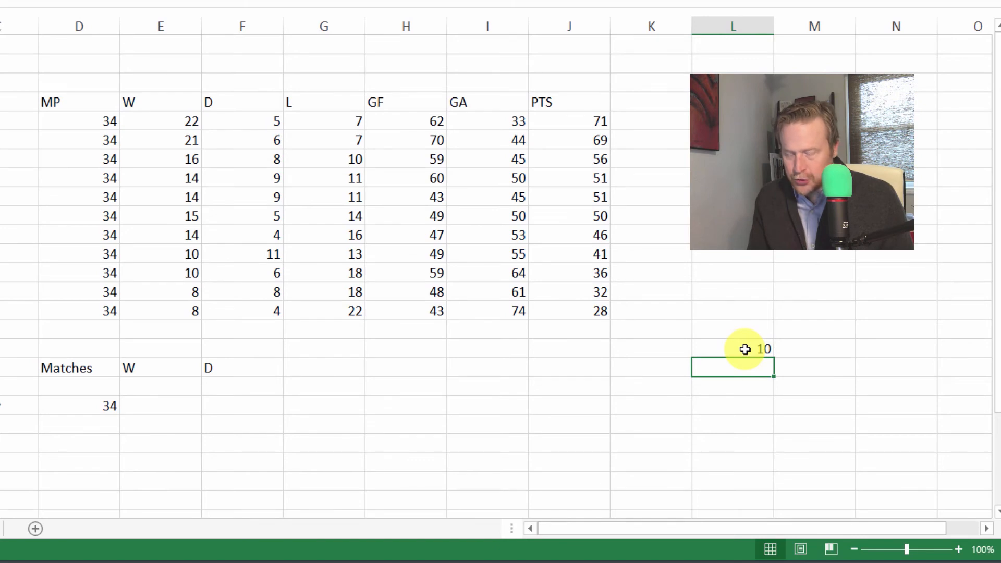
type("20")
mouse_move(745, 349)
left_mouse_down()
mouse_move(746, 369)
mouse_move(771, 376)
mouse_move(772, 450)
left_mouse_up()
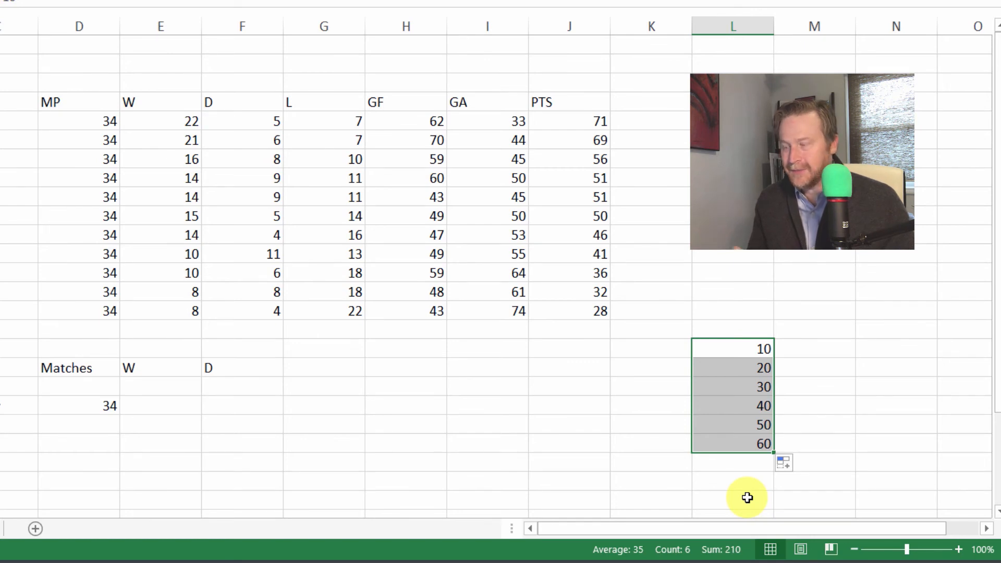
key("Delete")
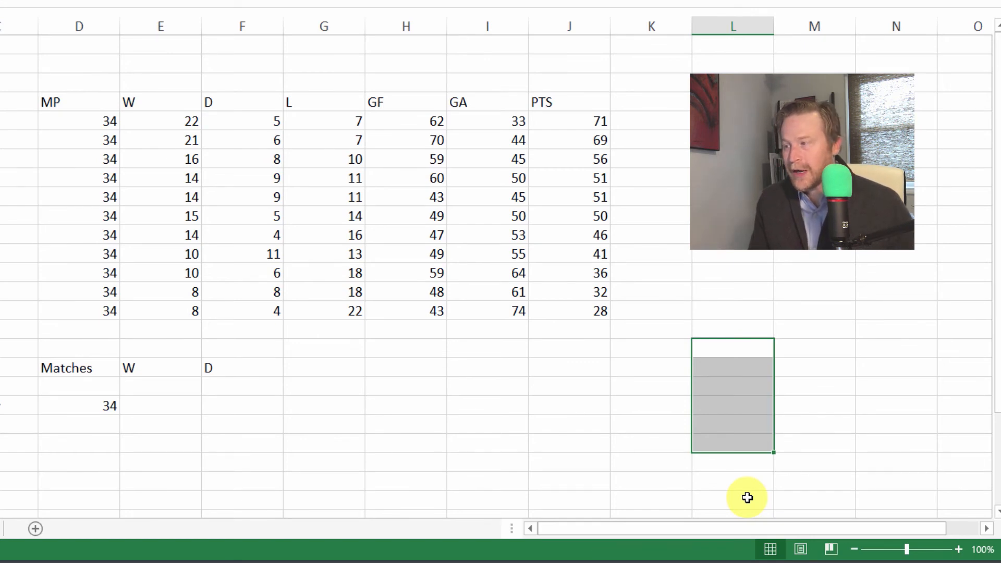
- Enter Jan in J18 and fill the month series across to May in N18 and backwards to Nov in H18
left_click(568, 370)
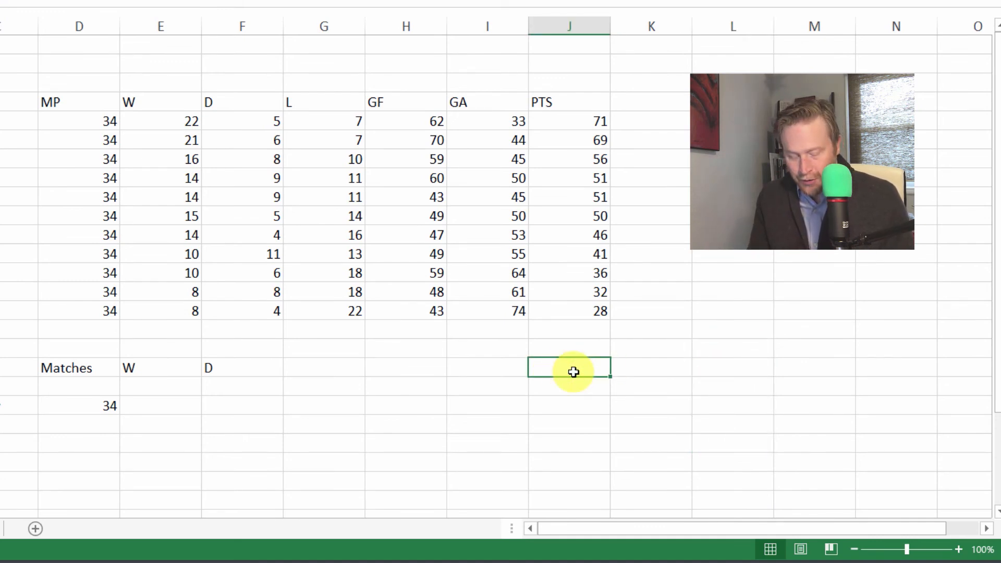
type("Jan")
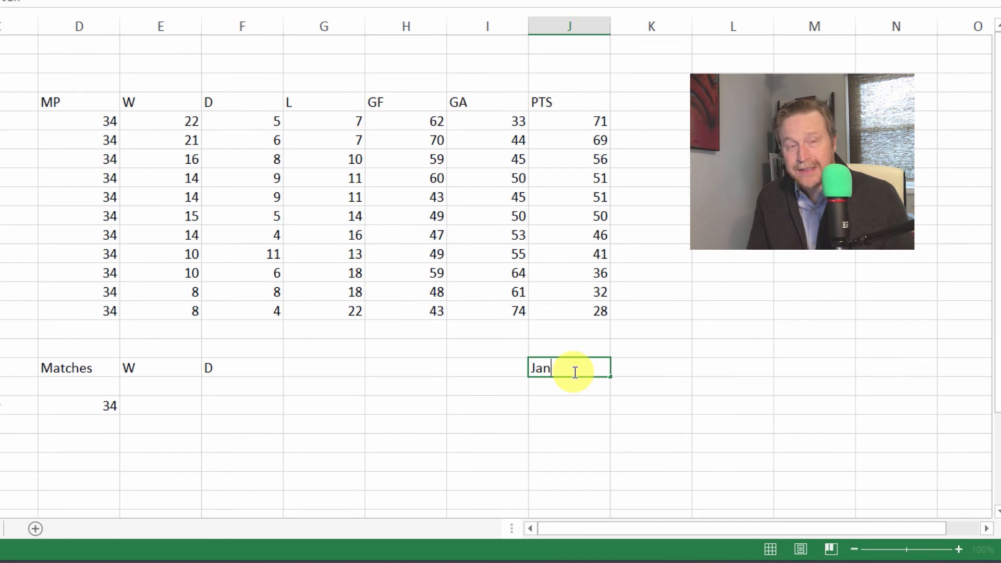
key("Tab")
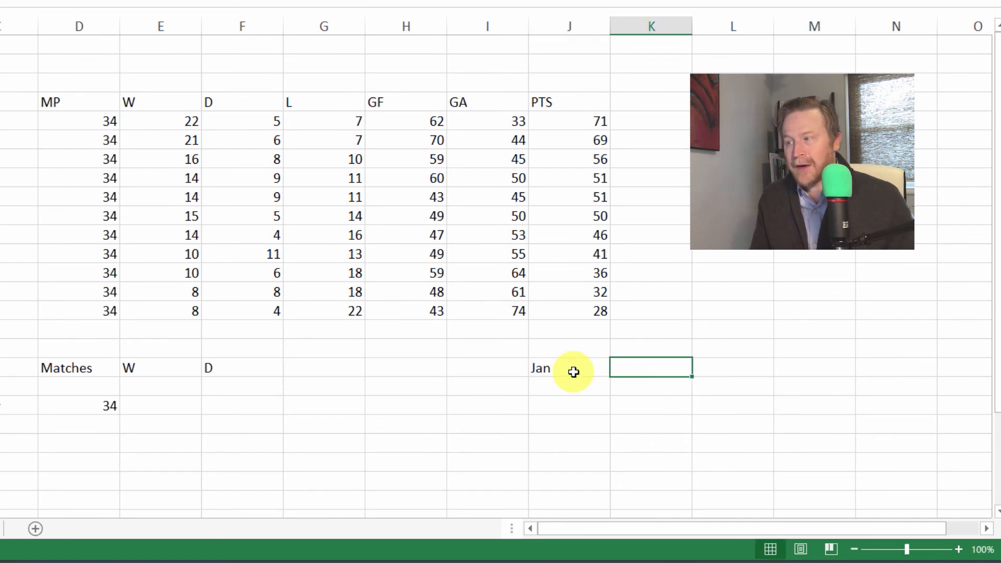
left_click(574, 372)
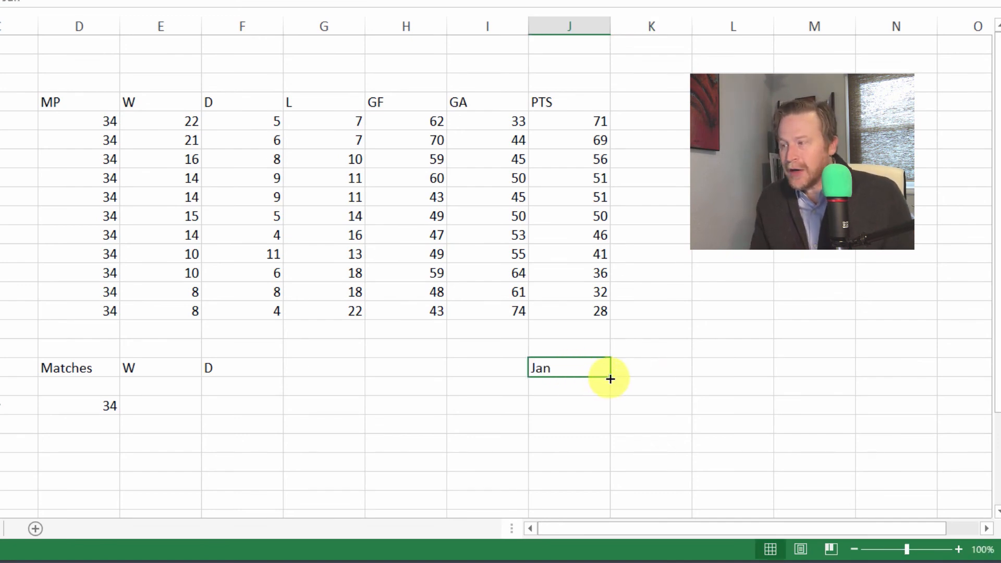
left_click_drag(610, 378, 908, 378)
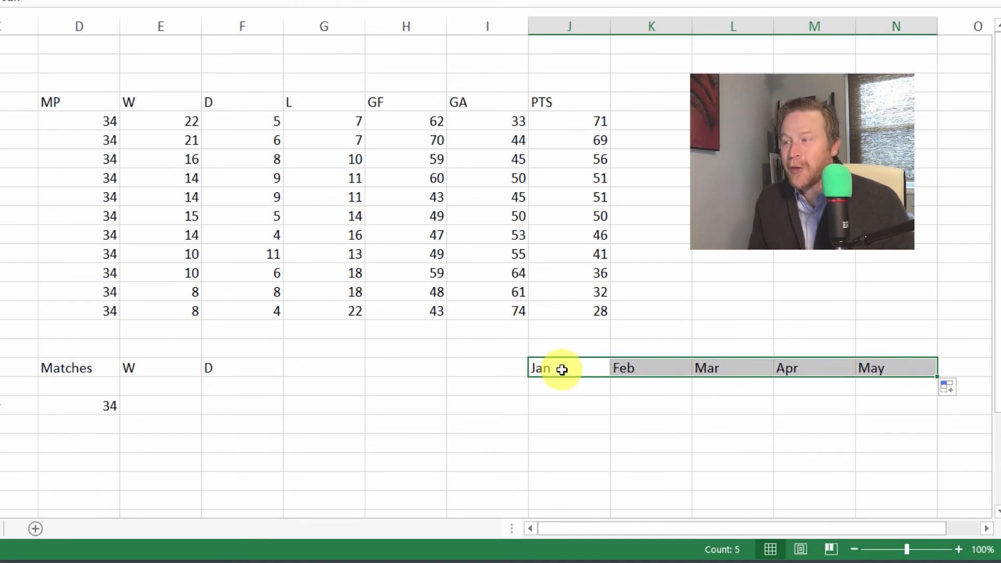
left_click_drag(936, 376, 328, 374)
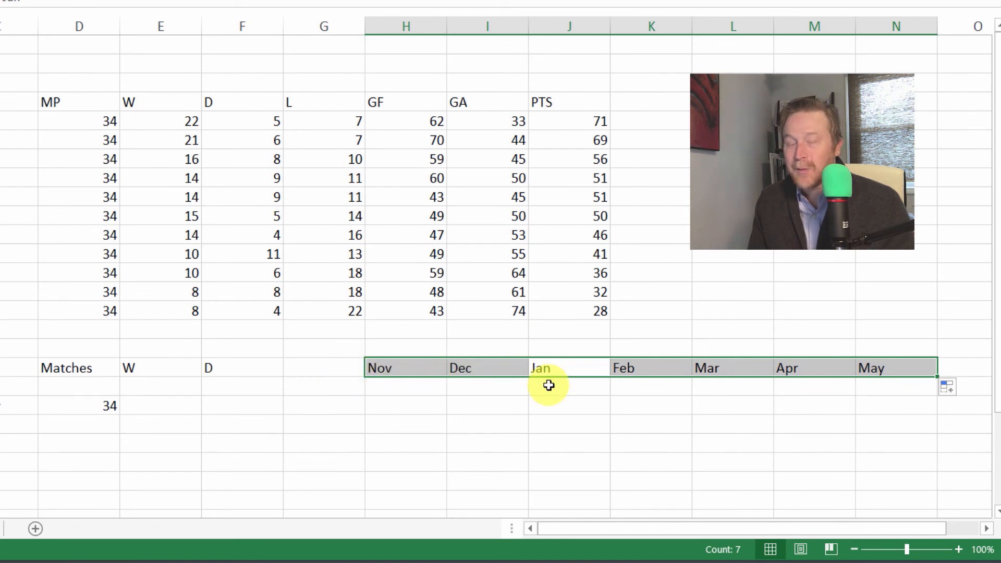
- Enter Q1 in J20 and fill the quarter series across row 20 to Q4 in M20
left_click(543, 406)
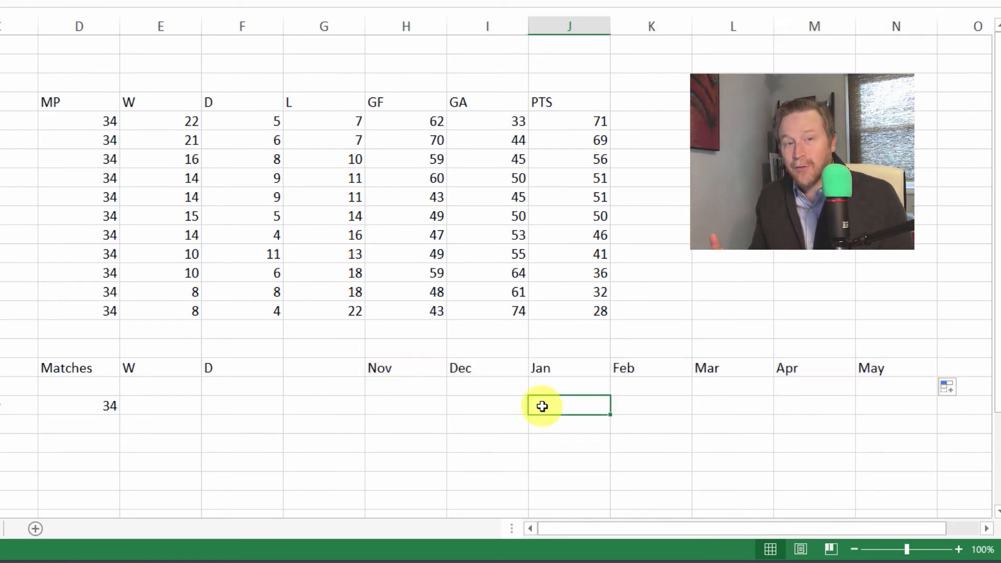
type("Q1")
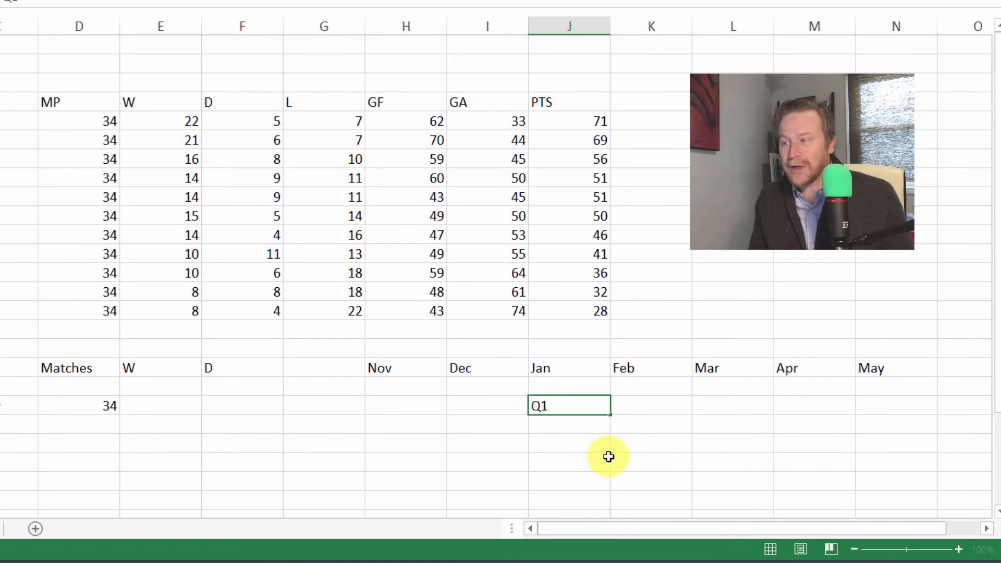
left_click(581, 429)
left_click(585, 409)
left_click_drag(610, 415, 859, 417)
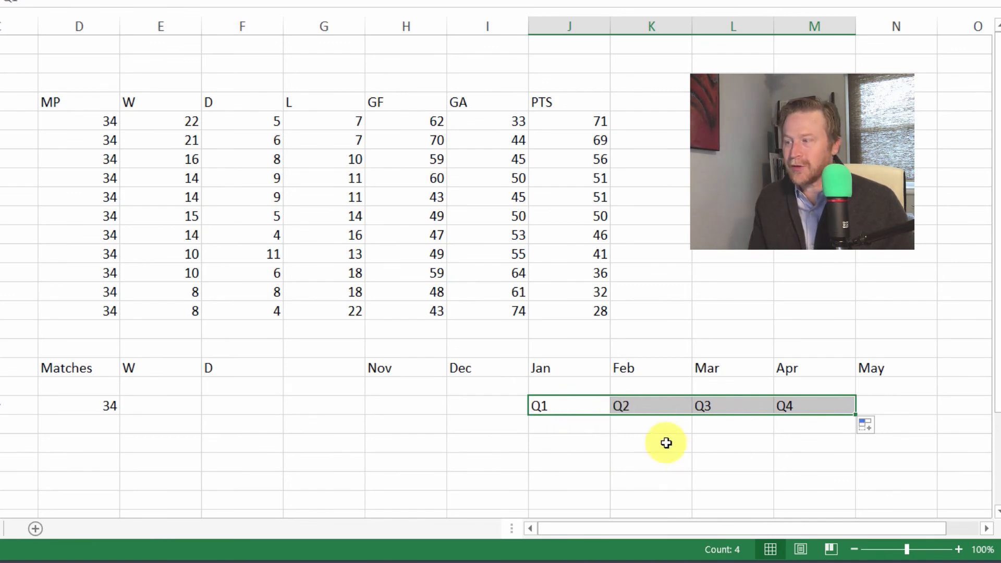
left_click(643, 443)
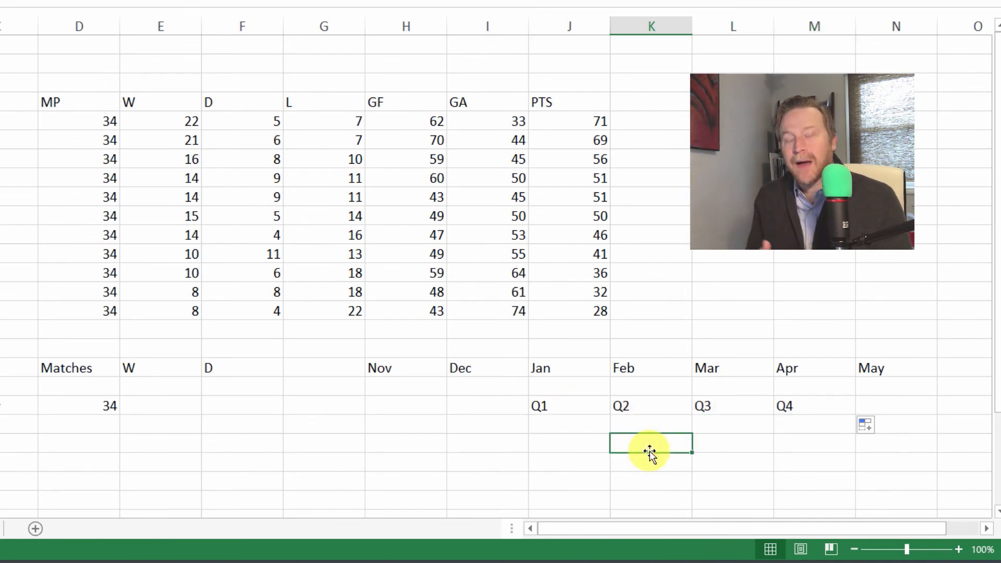